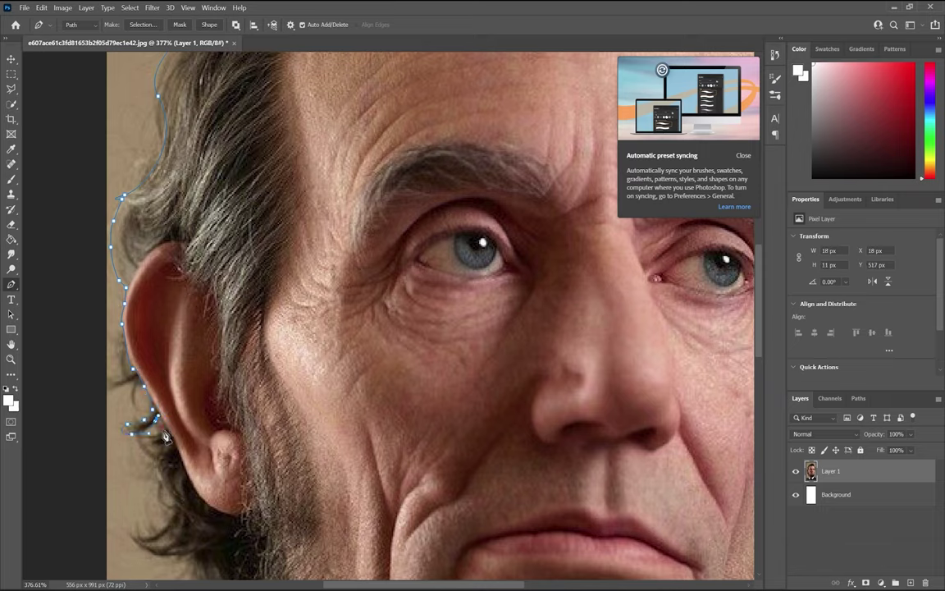
# Continue the Pen path from the left ear down to the left shoulder, and trace the right edge of the beard up past the ear
pyautogui.scroll(-15, 214, 558)
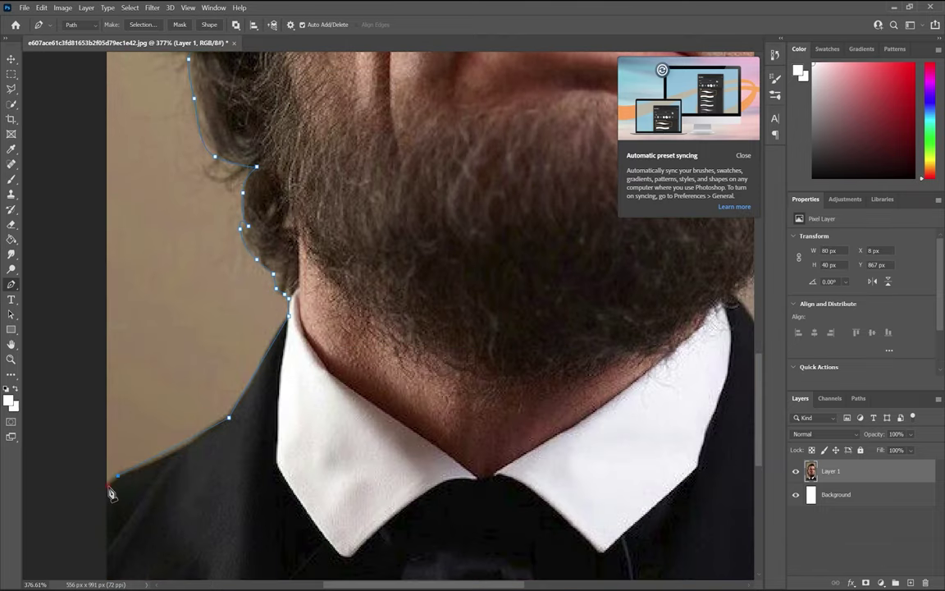
pyautogui.hscroll(5, 599, 430)
pyautogui.scroll(10, 600, 430)
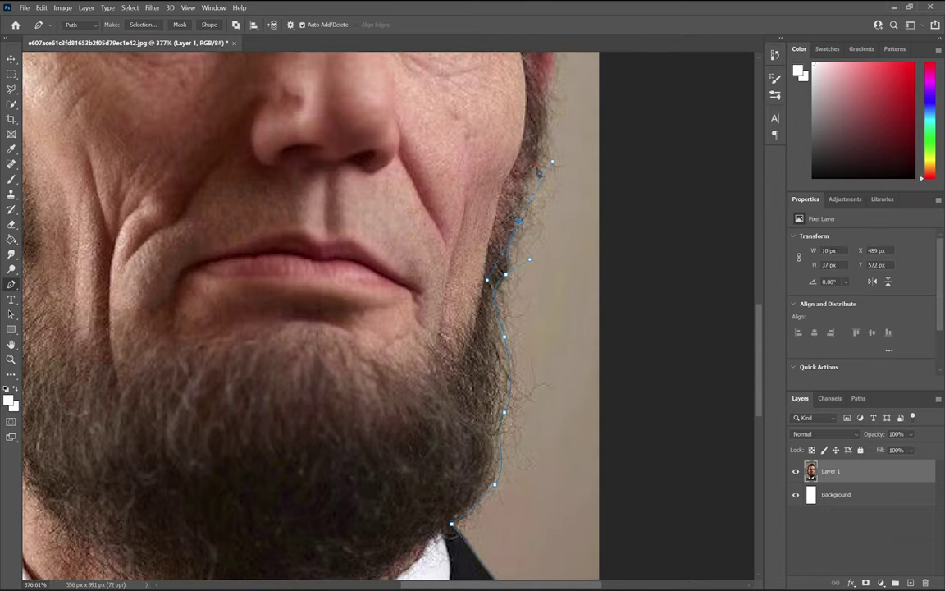
pyautogui.scroll(5, 532, 197)
pyautogui.scroll(-5, 509, 369)
pyautogui.scroll(6, 574, 328)
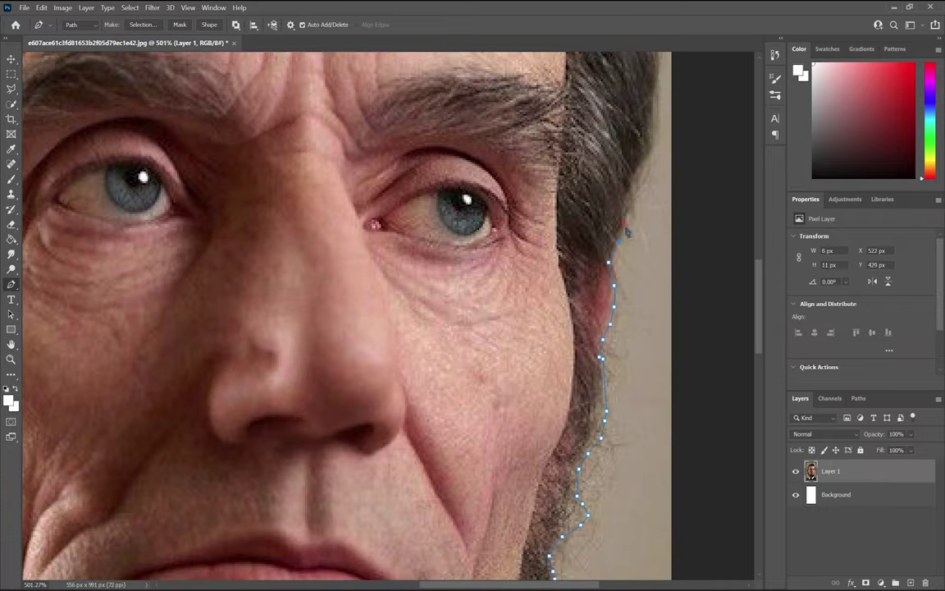
# Finish the Pen path around the hair and copy the outlined portrait to its own layer, with Layer 1 hidden
pyautogui.scroll(4, 639, 231)
pyautogui.scroll(-4, 639, 231)
pyautogui.scroll(2, 665, 235)
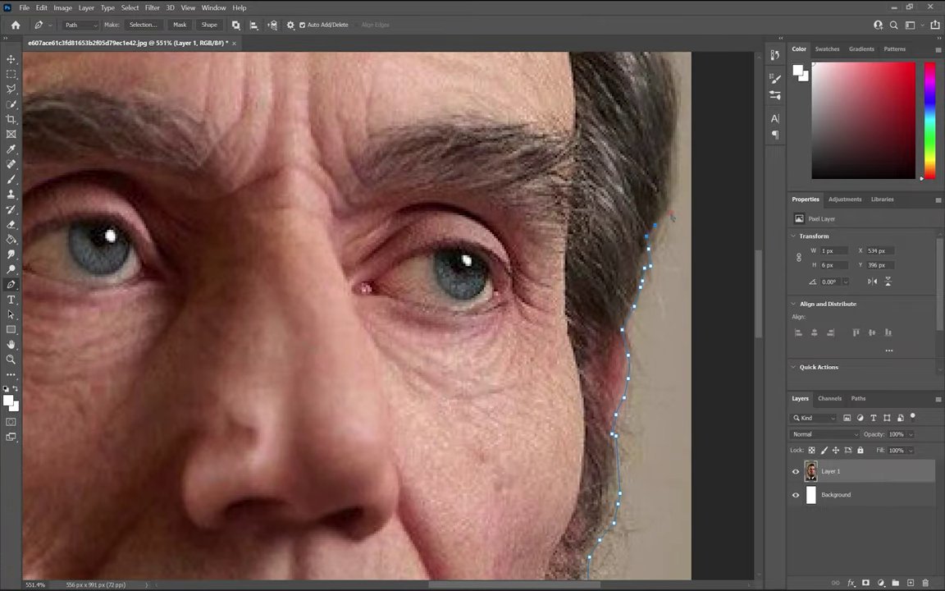
pyautogui.scroll(3, 661, 223)
pyautogui.scroll(-3, 722, 263)
pyautogui.scroll(-1, 743, 270)
pyautogui.scroll(2, 717, 237)
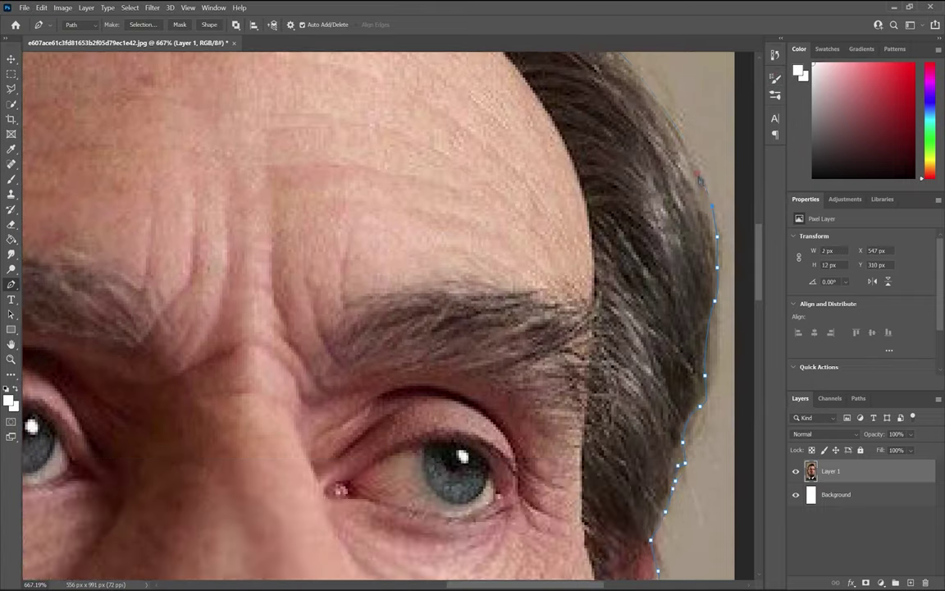
pyautogui.scroll(-1, 544, 116)
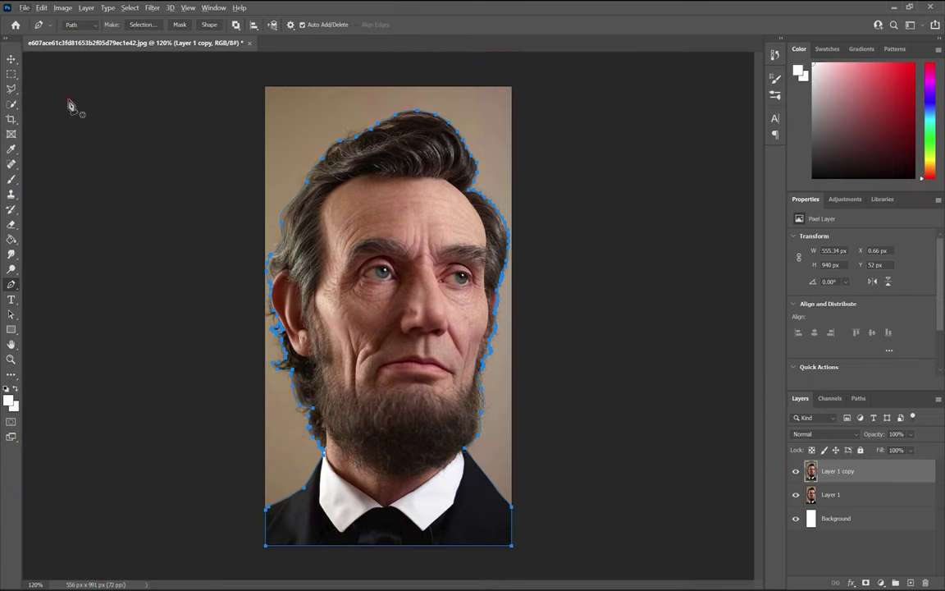
pyautogui.hotkey('ctrl', 'Return')
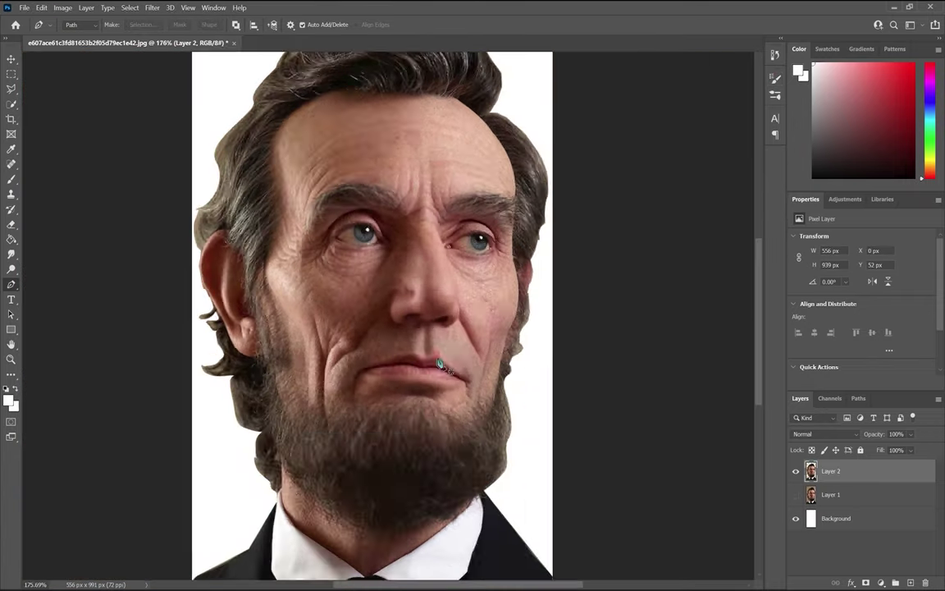
# Apply a sharpening filter to the cut-out portrait on Layer 2
pyautogui.click(152, 7)
pyautogui.moveTo(164, 208)
pyautogui.click(331, 265)
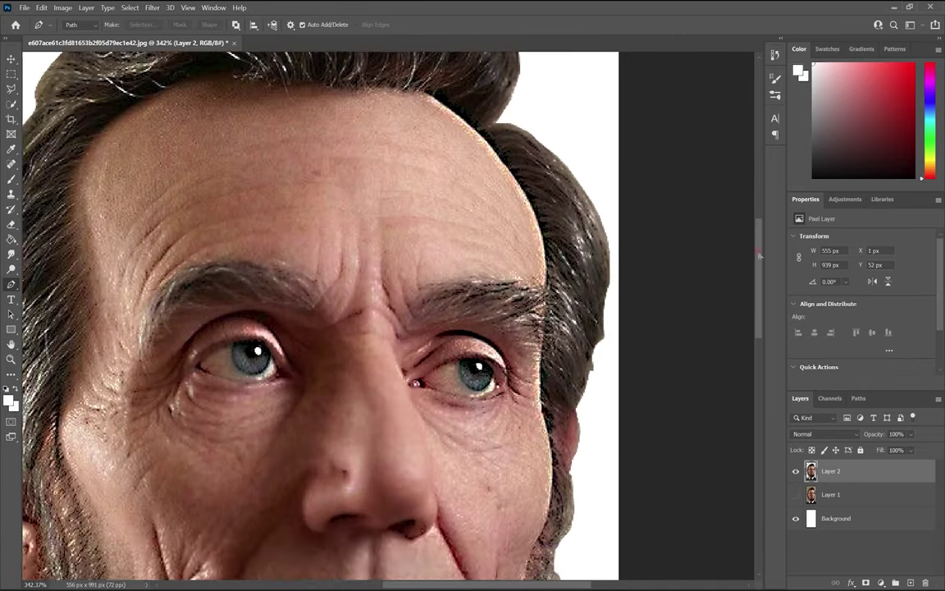
# Smooth the forehead skin with the Smudge tool at size 15 and 48% strength, following the wrinkles
pyautogui.scroll(1, 385, 311)
pyautogui.scroll(2, 385, 312)
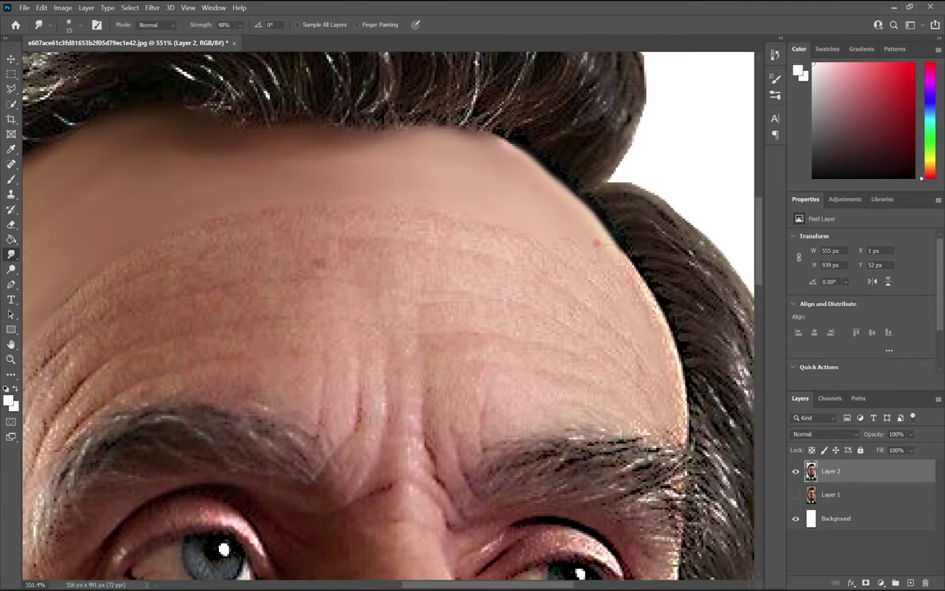
pyautogui.moveTo(596, 243)
pyautogui.mouseDown()
pyautogui.moveTo(611, 374)
pyautogui.moveTo(530, 285)
pyautogui.mouseUp()
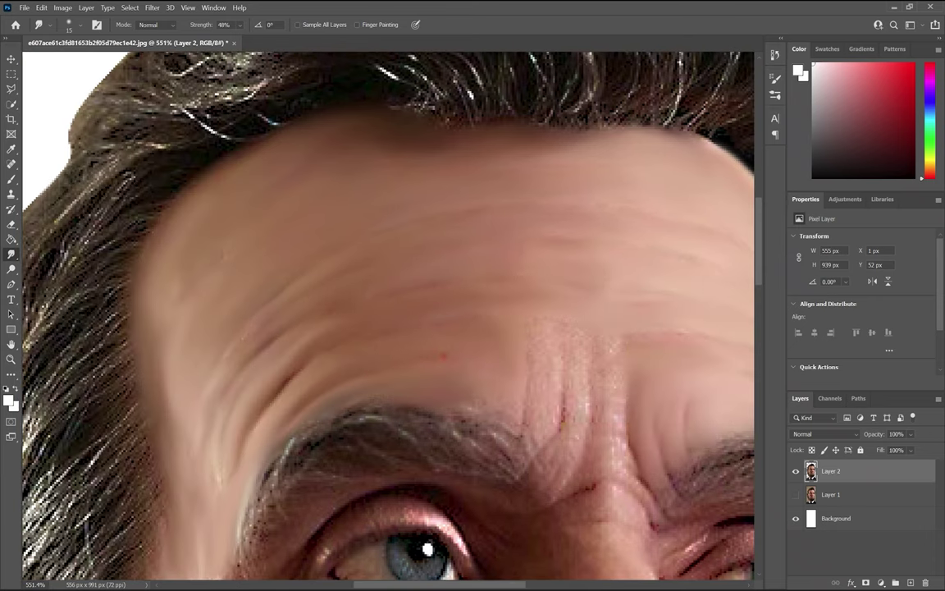
# Smudge the left eye and eyebrow with a size 5 brush, and the wrinkles beside the eye with size 9
pyautogui.scroll(-5, 525, 394)
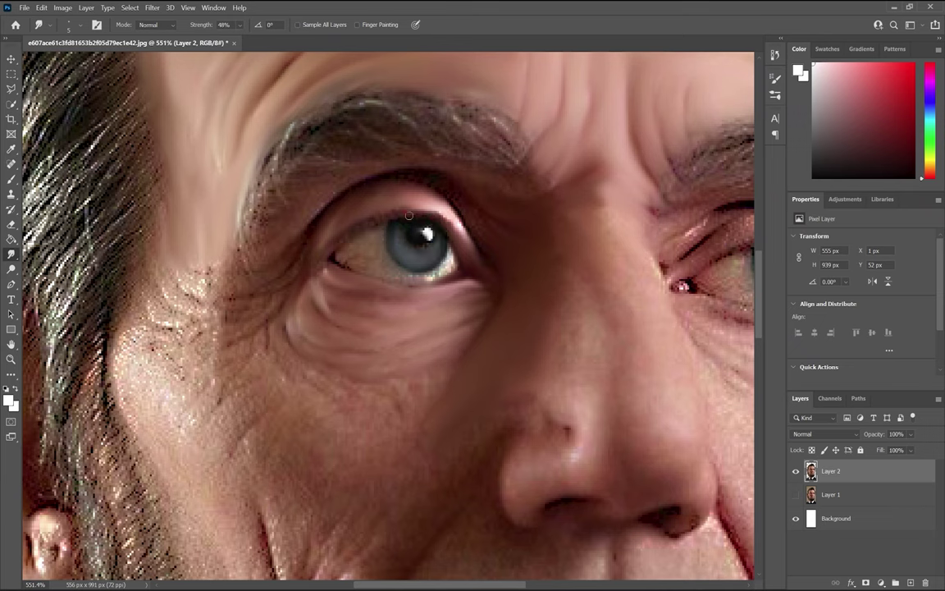
pyautogui.moveTo(234, 193); pyautogui.dragTo(349, 146)
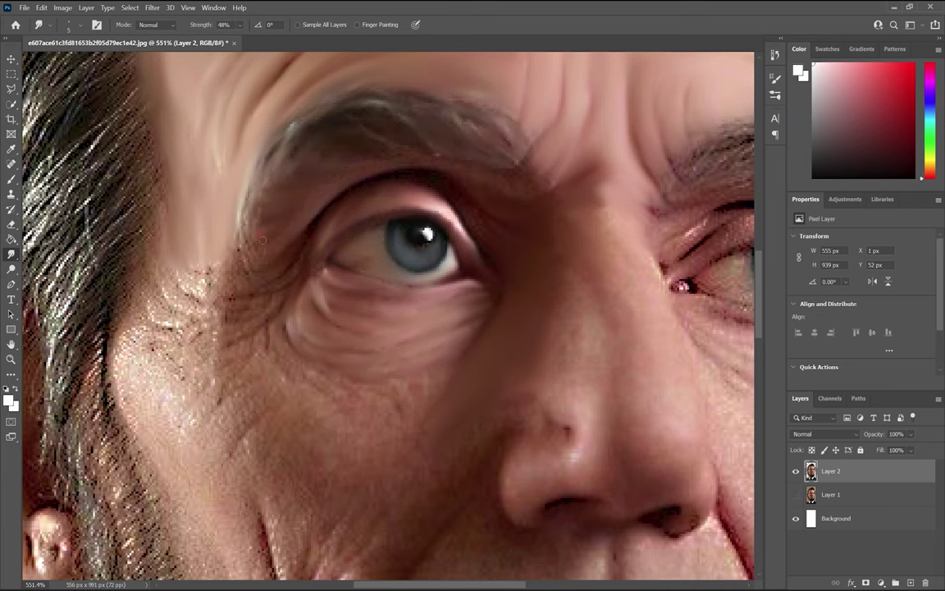
pyautogui.moveTo(127, 386)
pyautogui.mouseDown()
pyautogui.moveTo(189, 287)
pyautogui.moveTo(246, 242)
pyautogui.mouseUp()
pyautogui.moveTo(148, 324)
pyautogui.mouseDown()
pyautogui.moveTo(197, 361)
pyautogui.moveTo(201, 410)
pyautogui.mouseUp()
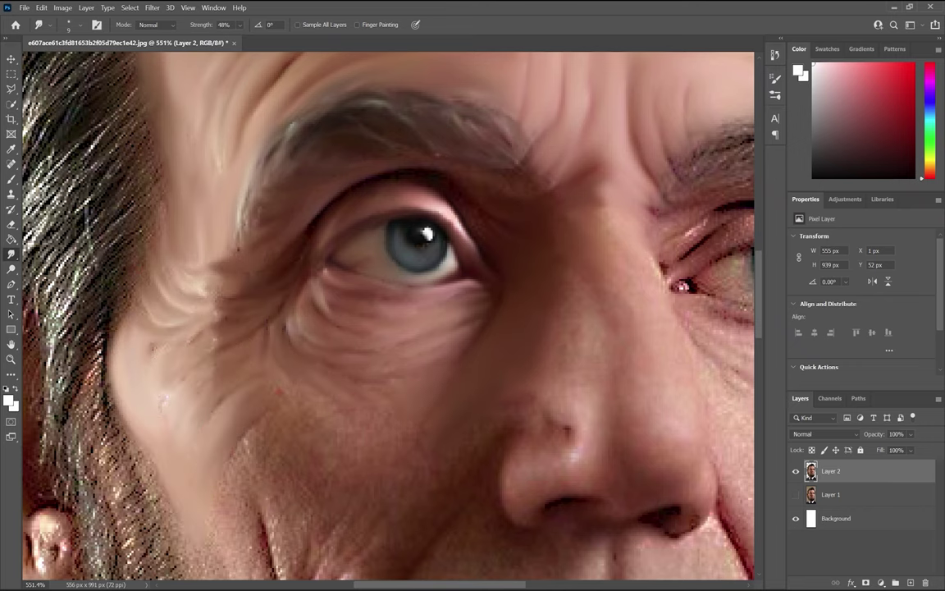
# Smudge the left cheek and its deep folds beside the mouth with a size 9 brush at 48% strength
pyautogui.scroll(-3, 386, 316)
pyautogui.moveTo(336, 416)
pyautogui.mouseDown()
pyautogui.moveTo(280, 358)
pyautogui.moveTo(255, 428)
pyautogui.moveTo(259, 456)
pyautogui.mouseUp()
pyautogui.scroll(-3, 242, 410)
pyautogui.moveTo(299, 361); pyautogui.dragTo(332, 250)
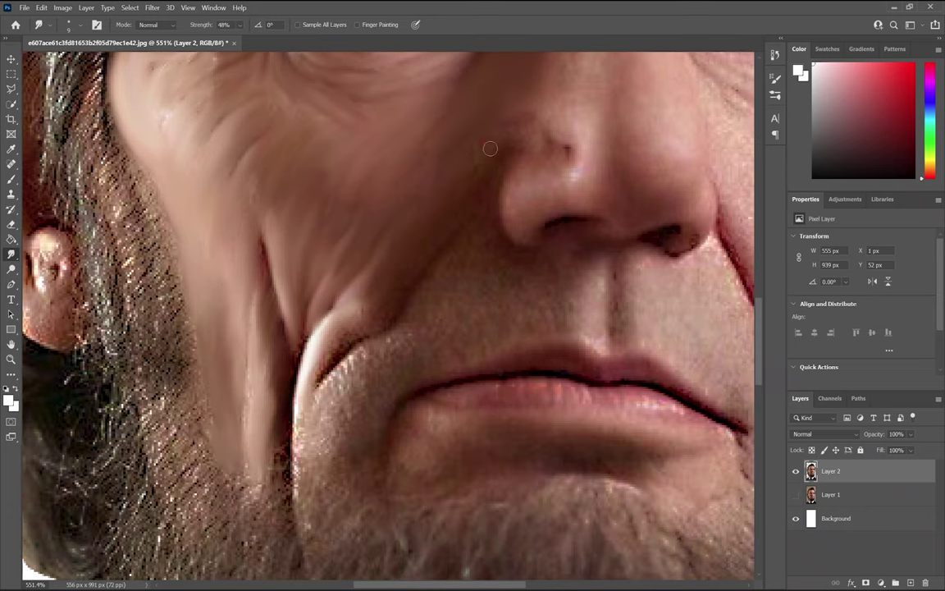
# Smudge the nose and the skin around the mouth at size 9, and refine the lips with a size 5 brush
pyautogui.moveTo(675, 138); pyautogui.dragTo(583, 144)
pyautogui.moveTo(333, 308)
pyautogui.mouseDown()
pyautogui.moveTo(299, 336)
pyautogui.moveTo(271, 426)
pyautogui.mouseUp()
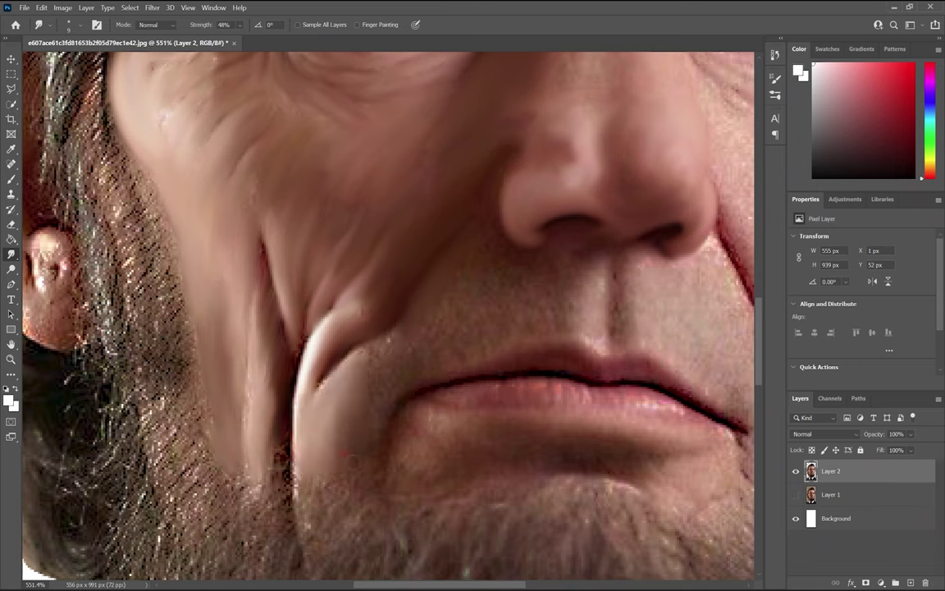
pyautogui.hscroll(3, 501, 574)
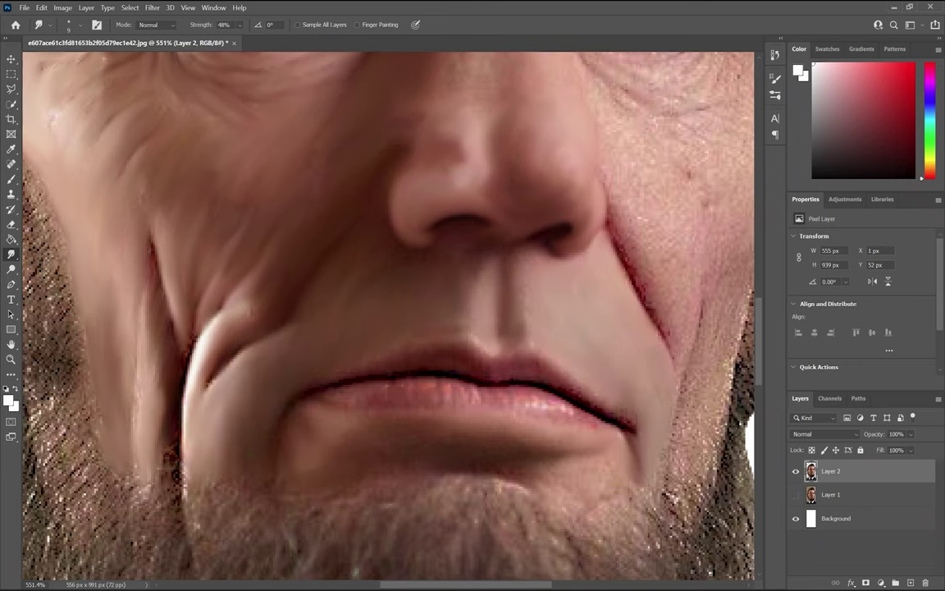
pyautogui.moveTo(537, 375); pyautogui.dragTo(300, 361)
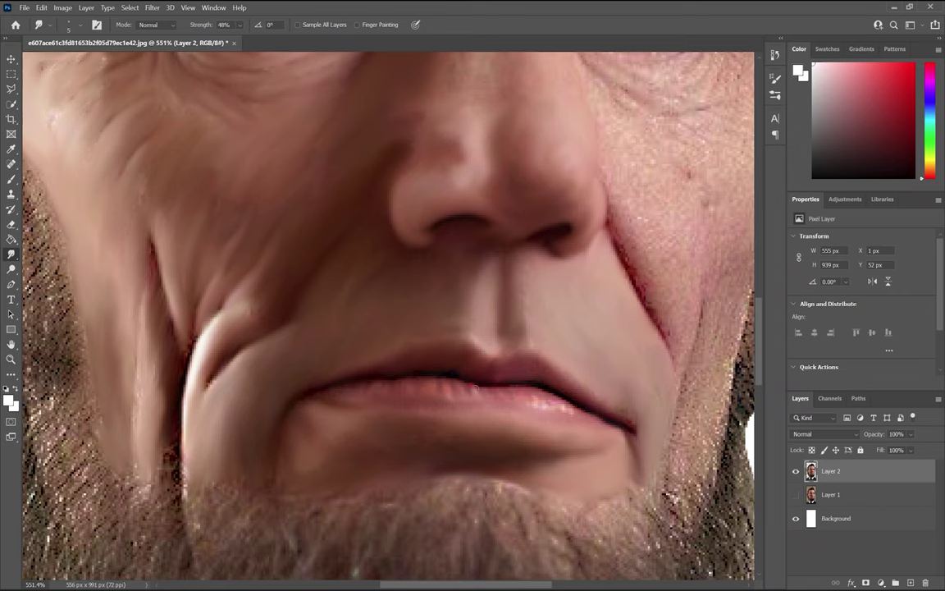
# Smudge the right eyebrow and upper eyelid along their natural direction with a small brush of size 4 to 5
pyautogui.scroll(5, 386, 316)
pyautogui.hscroll(2, 386, 316)
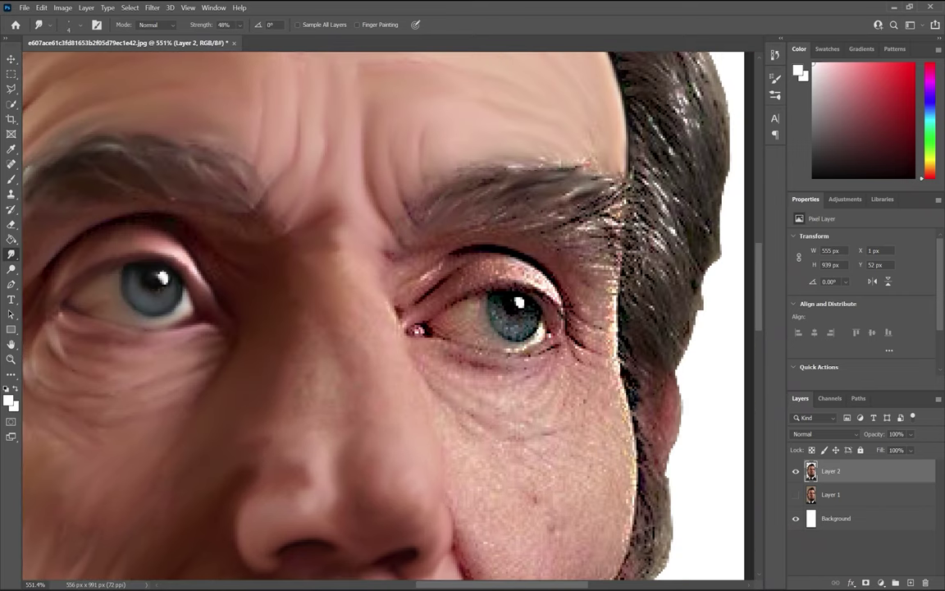
pyautogui.moveTo(608, 174); pyautogui.dragTo(521, 201)
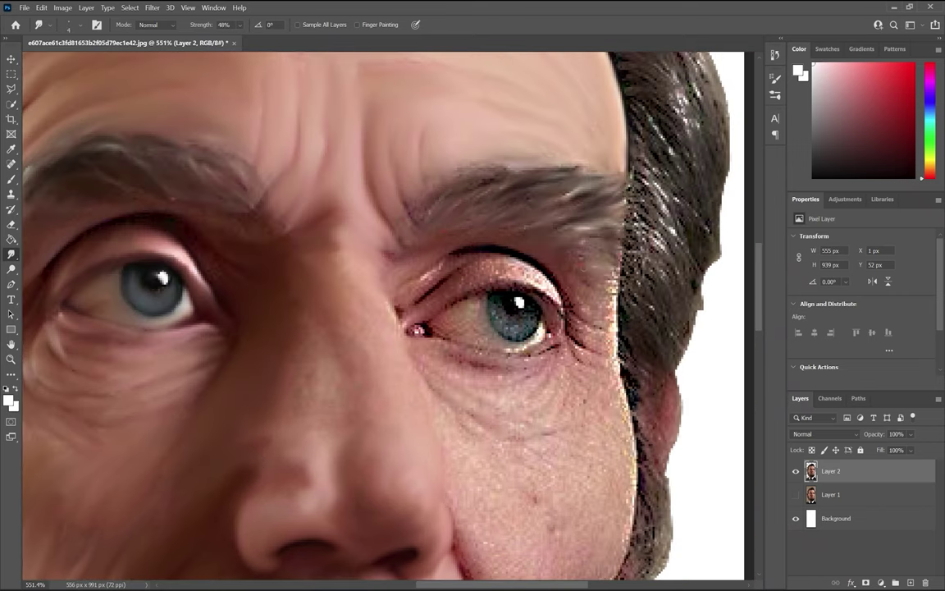
pyautogui.moveTo(551, 304); pyautogui.dragTo(573, 435)
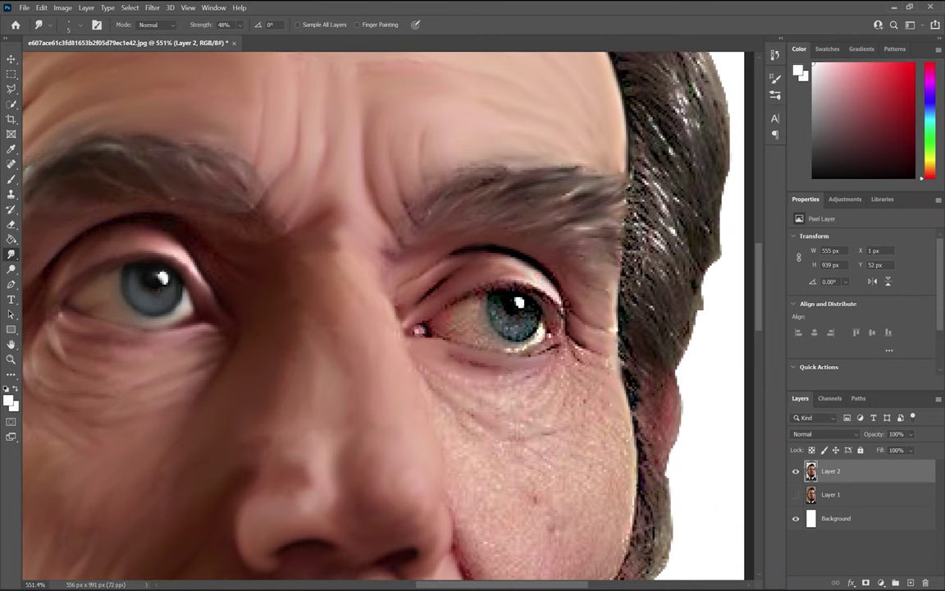
# Smudge the right eye and the skin below it at size 5, and smooth the right cheek at size 9
pyautogui.moveTo(548, 302); pyautogui.dragTo(571, 325)
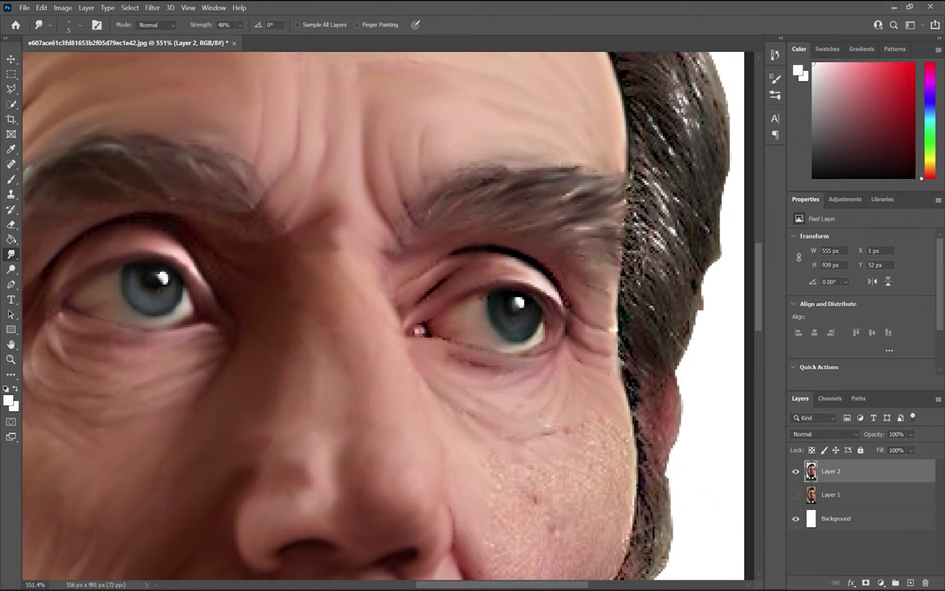
pyautogui.scroll(-3, 569, 431)
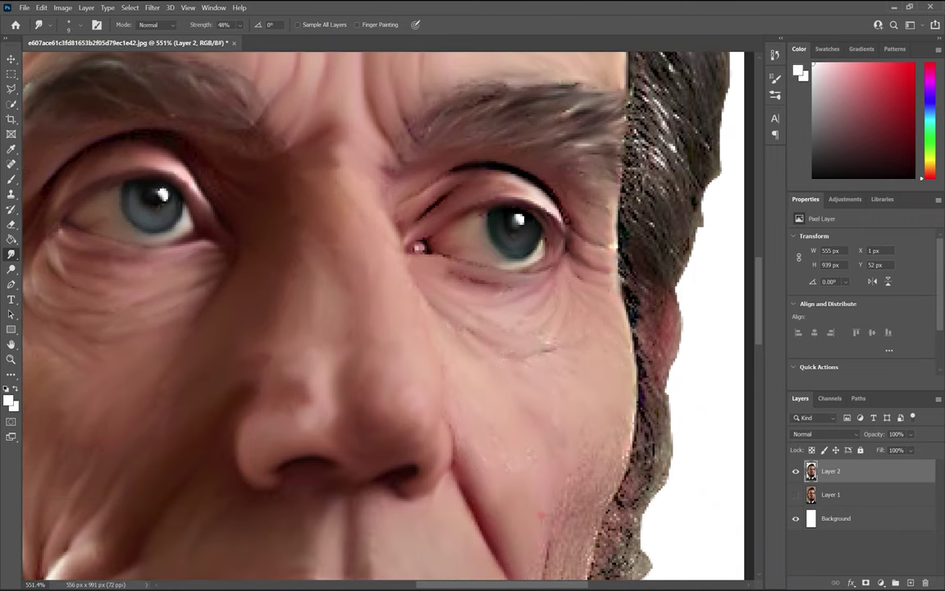
pyautogui.scroll(-8, 480, 402)
# Smudge the hair on top of the head into soft strands along its flow with a size 9 brush
pyautogui.scroll(20, 463, 106)
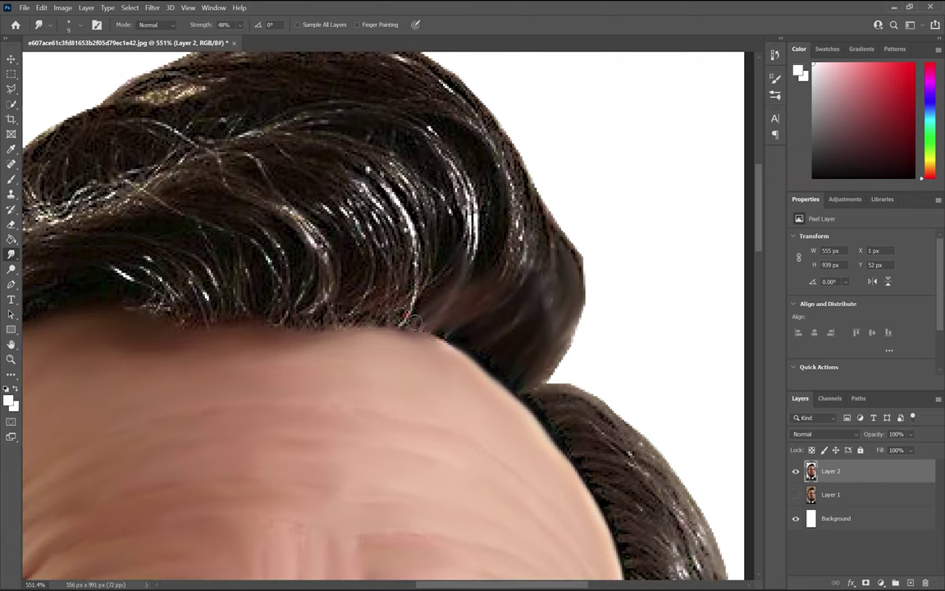
pyautogui.scroll(8, 460, 132)
pyautogui.moveTo(460, 132)
pyautogui.mouseDown()
pyautogui.moveTo(474, 250)
pyautogui.moveTo(328, 287)
pyautogui.moveTo(152, 279)
pyautogui.moveTo(408, 206)
pyautogui.mouseUp()
pyautogui.scroll(5, 407, 205)
pyautogui.moveTo(386, 156)
pyautogui.mouseDown()
pyautogui.moveTo(115, 218)
pyautogui.moveTo(348, 274)
pyautogui.moveTo(167, 397)
pyautogui.mouseUp()
pyautogui.hscroll(-5, 167, 397)
pyautogui.moveTo(148, 271)
pyautogui.mouseDown()
pyautogui.moveTo(49, 353)
pyautogui.moveTo(232, 386)
pyautogui.moveTo(215, 425)
pyautogui.mouseUp()
pyautogui.hscroll(-5, 215, 425)
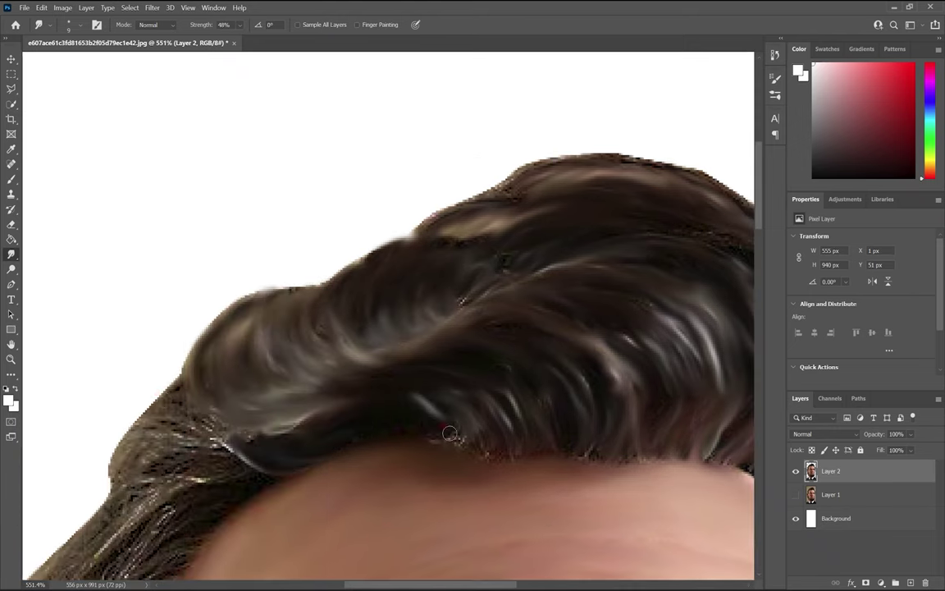
# Smudge the hair on the left side of the forehead into flowing strands, including its outer edge, at size 9
pyautogui.moveTo(210, 340); pyautogui.dragTo(114, 492)
pyautogui.moveTo(189, 431); pyautogui.dragTo(204, 525)
pyautogui.scroll(-5, 204, 526)
pyautogui.moveTo(525, 53)
pyautogui.mouseDown()
pyautogui.moveTo(386, 107)
pyautogui.moveTo(189, 213)
pyautogui.mouseUp()
pyautogui.hscroll(-5, 188, 213)
pyautogui.moveTo(213, 385); pyautogui.dragTo(107, 492)
pyautogui.scroll(-5, 107, 493)
pyautogui.moveTo(229, 238)
pyautogui.mouseDown()
pyautogui.moveTo(125, 351)
pyautogui.moveTo(74, 471)
pyautogui.mouseUp()
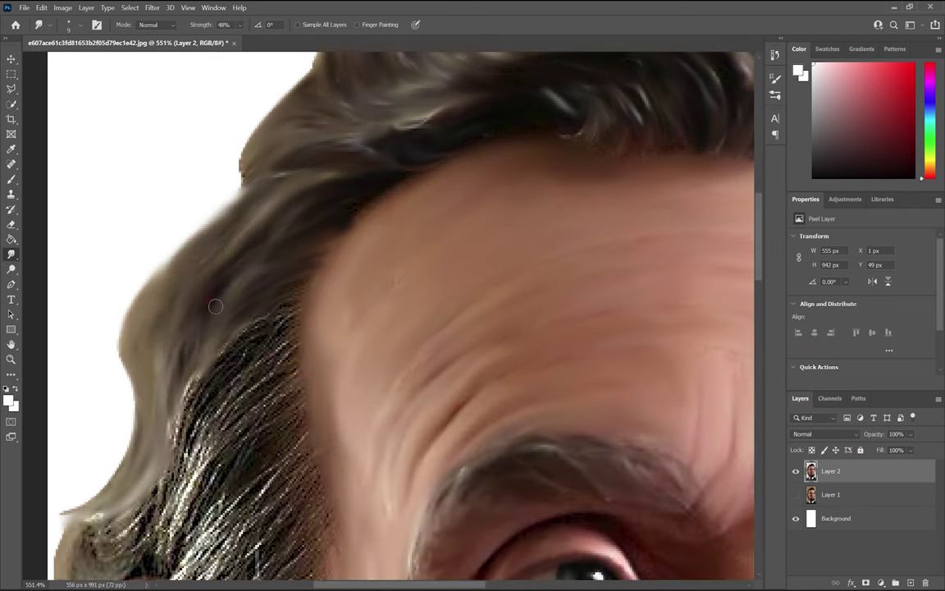
pyautogui.moveTo(271, 283); pyautogui.dragTo(147, 492)
# Smudge the grey hair at the left temple and above the ear into smooth painted strands
pyautogui.scroll(-5, 147, 492)
pyautogui.moveTo(61, 369); pyautogui.dragTo(123, 271)
pyautogui.moveTo(221, 279); pyautogui.dragTo(156, 476)
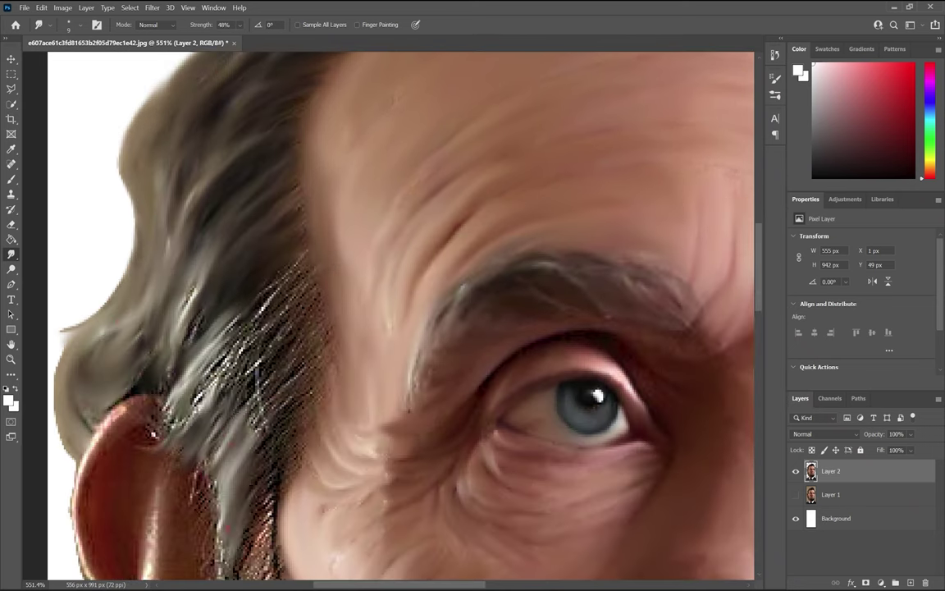
pyautogui.moveTo(270, 263); pyautogui.dragTo(197, 508)
pyautogui.moveTo(275, 238); pyautogui.dragTo(254, 303)
# Smooth the skin of the left ear with the Smudge tool, following its inner folds and lobe
pyautogui.scroll(-5, 116, 170)
pyautogui.moveTo(117, 171)
pyautogui.mouseDown()
pyautogui.moveTo(186, 412)
pyautogui.moveTo(164, 426)
pyautogui.mouseUp()
pyautogui.moveTo(214, 451); pyautogui.dragTo(206, 353)
pyautogui.moveTo(181, 172); pyautogui.dragTo(197, 320)
pyautogui.moveTo(221, 213)
pyautogui.mouseDown()
pyautogui.moveTo(265, 362)
pyautogui.moveTo(135, 213)
pyautogui.mouseUp()
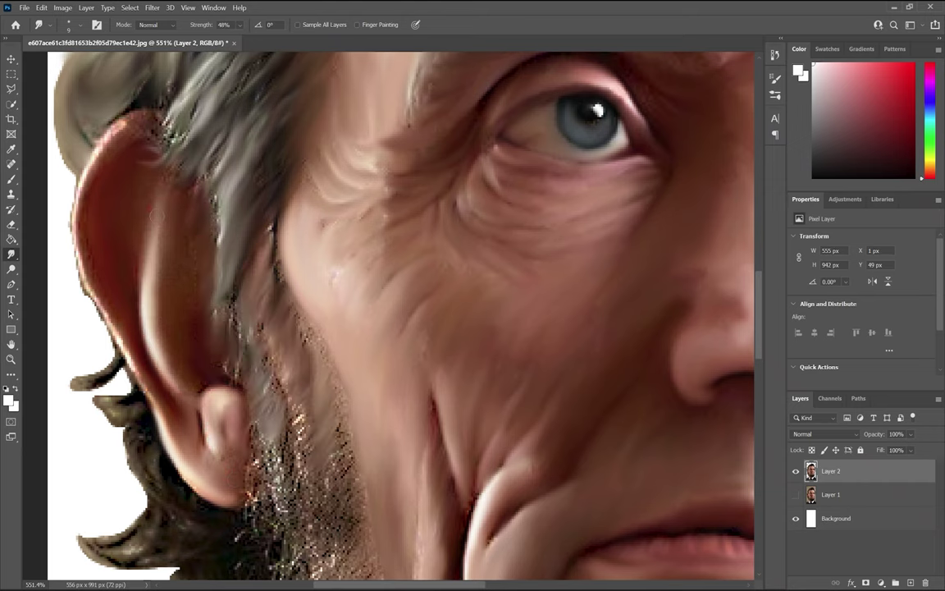
# Smudge the hair curls behind the left ear and the sideburn down to the start of the beard
pyautogui.moveTo(78, 155); pyautogui.dragTo(84, 369)
pyautogui.moveTo(82, 328); pyautogui.dragTo(173, 489)
pyautogui.moveTo(238, 467); pyautogui.dragTo(279, 385)
pyautogui.moveTo(279, 303); pyautogui.dragTo(312, 493)
pyautogui.moveTo(197, 58); pyautogui.dragTo(123, 132)
pyautogui.scroll(-5, 246, 328)
pyautogui.moveTo(254, 312); pyautogui.dragTo(320, 443)
pyautogui.moveTo(279, 492); pyautogui.dragTo(410, 378)
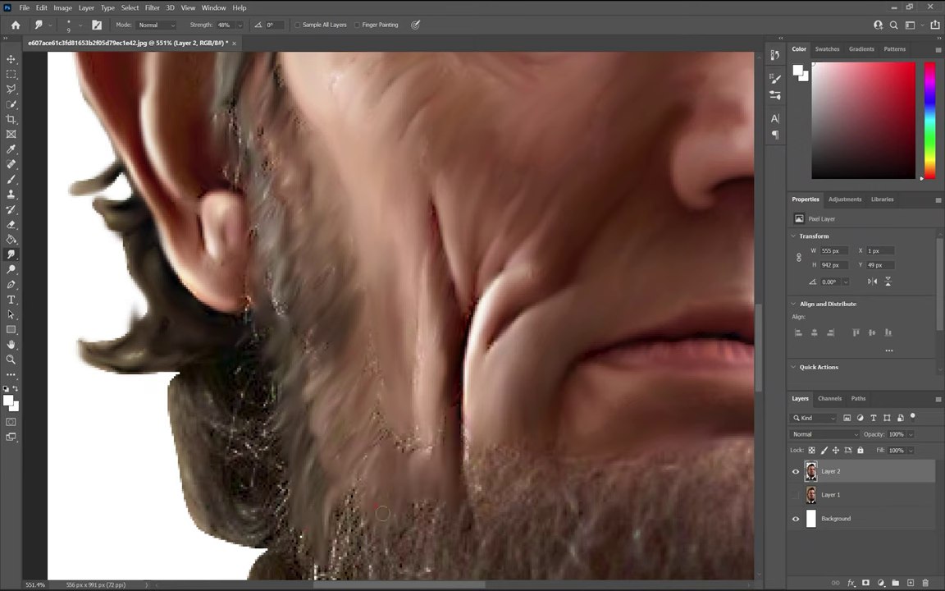
pyautogui.moveTo(304, 434); pyautogui.dragTo(336, 493)
# Smudge the hair beside the neck and the left part of the beard into soft vertical strands
pyautogui.scroll(-5, 328, 328)
pyautogui.moveTo(164, 98); pyautogui.dragTo(238, 229)
pyautogui.moveTo(213, 139); pyautogui.dragTo(238, 221)
pyautogui.moveTo(246, 303)
pyautogui.mouseDown()
pyautogui.moveTo(258, 164)
pyautogui.moveTo(328, 427)
pyautogui.mouseUp()
pyautogui.moveTo(386, 312); pyautogui.dragTo(500, 189)
pyautogui.moveTo(501, 247); pyautogui.dragTo(483, 529)
# Smudge the middle and right parts of the beard into soft strands down towards its lower edge
pyautogui.hscroll(5, 483, 529)
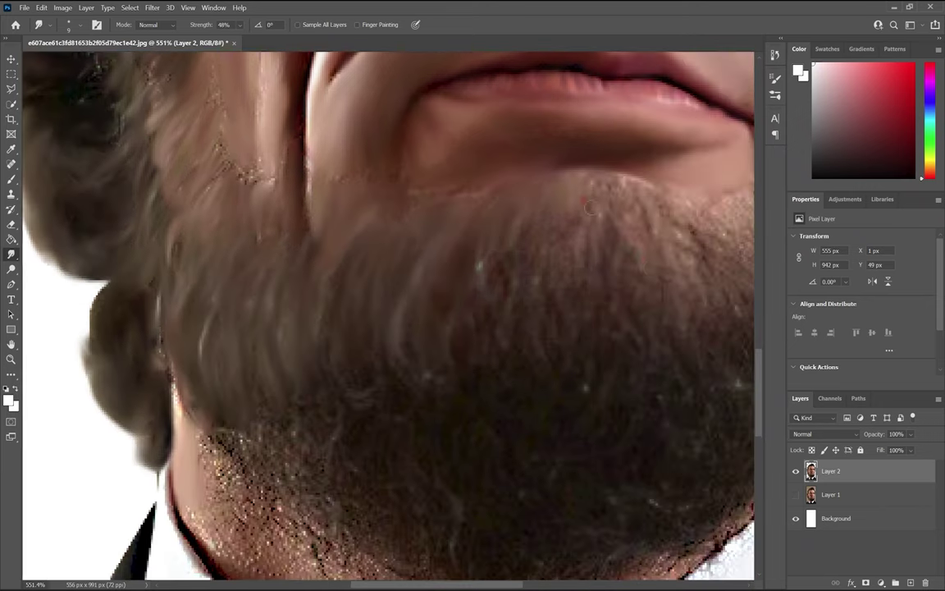
pyautogui.hscroll(2, 636, 213)
pyautogui.moveTo(607, 237); pyautogui.dragTo(623, 123)
pyautogui.moveTo(696, 158); pyautogui.dragTo(726, 320)
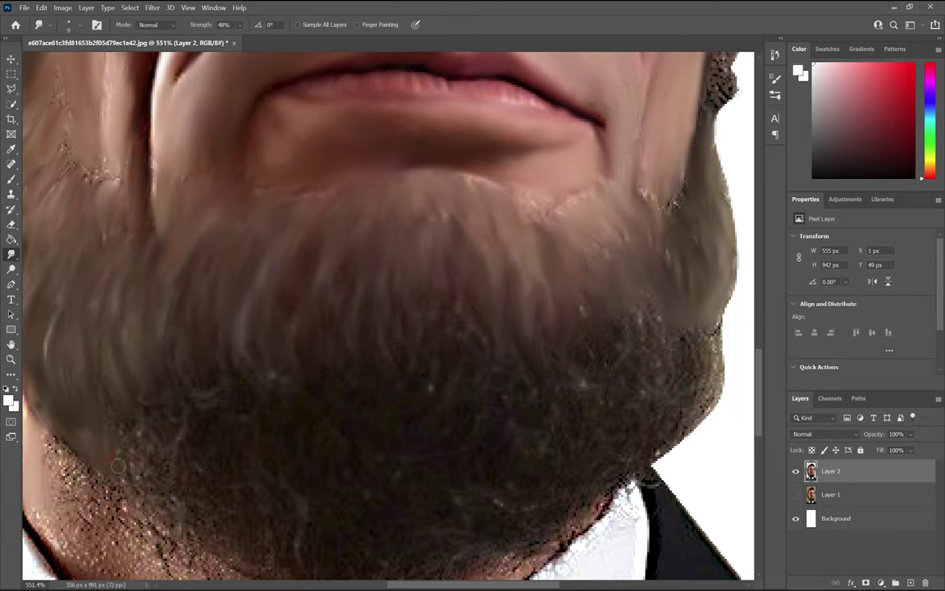
pyautogui.moveTo(680, 377)
pyautogui.mouseDown()
pyautogui.moveTo(637, 459)
pyautogui.moveTo(565, 474)
pyautogui.mouseUp()
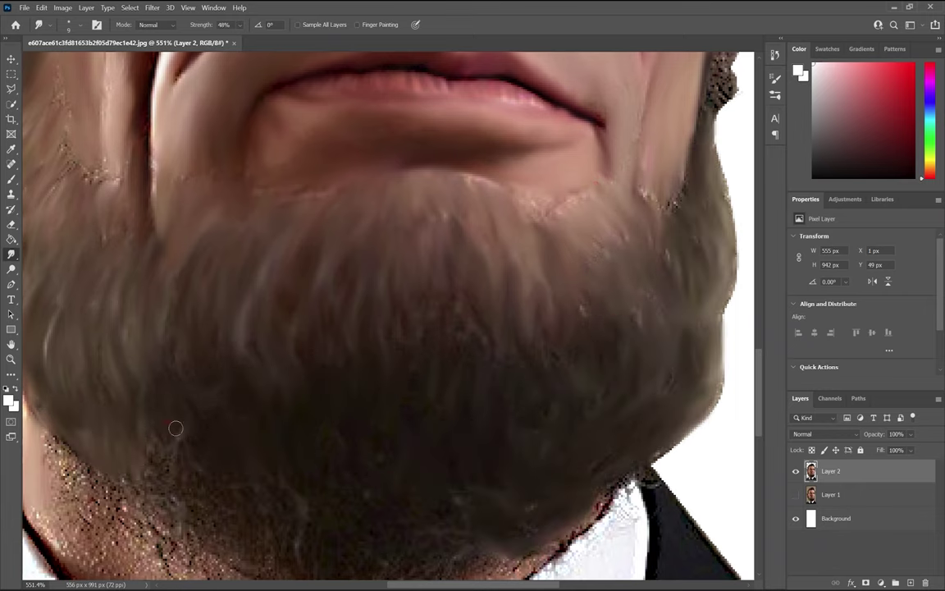
# Smudge the hair on the right side of the head along its curve with the size 9 brush
pyautogui.scroll(2, 243, 500)
pyautogui.scroll(10, 481, 124)
pyautogui.hscroll(2, 481, 124)
pyautogui.moveTo(481, 124)
pyautogui.mouseDown()
pyautogui.moveTo(516, 214)
pyautogui.moveTo(566, 274)
pyautogui.moveTo(541, 460)
pyautogui.moveTo(637, 484)
pyautogui.mouseUp()
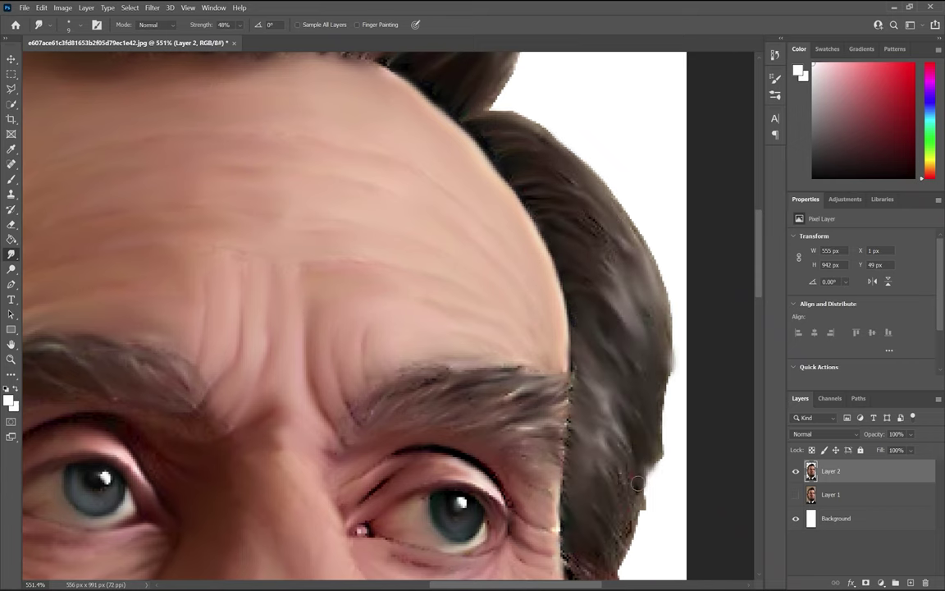
# Smudge the grainy neck skin below the beard and the right shirt collar into smooth, clean surfaces
pyautogui.scroll(-5, 637, 484)
pyautogui.scroll(-10, 280, 308)
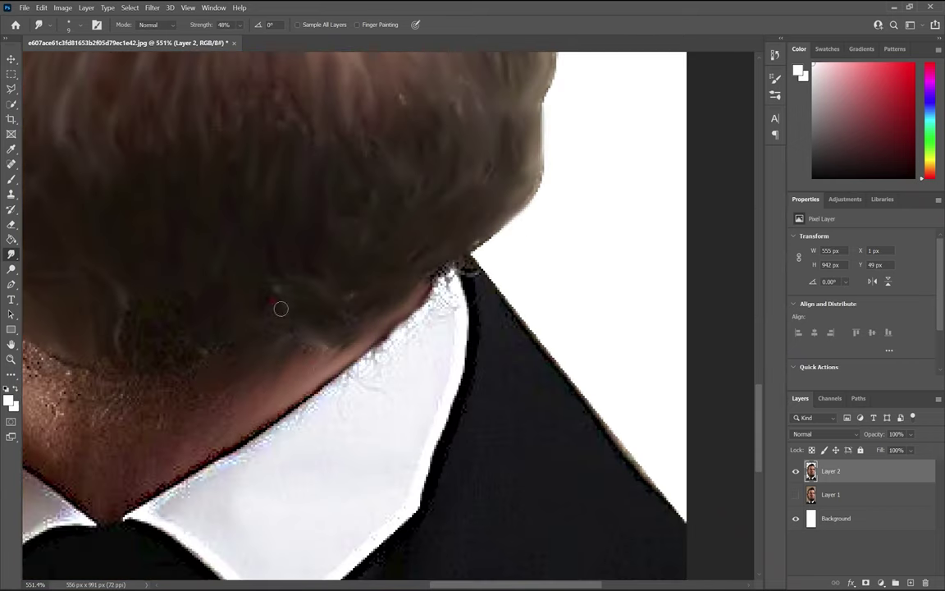
pyautogui.hscroll(-3, 281, 309)
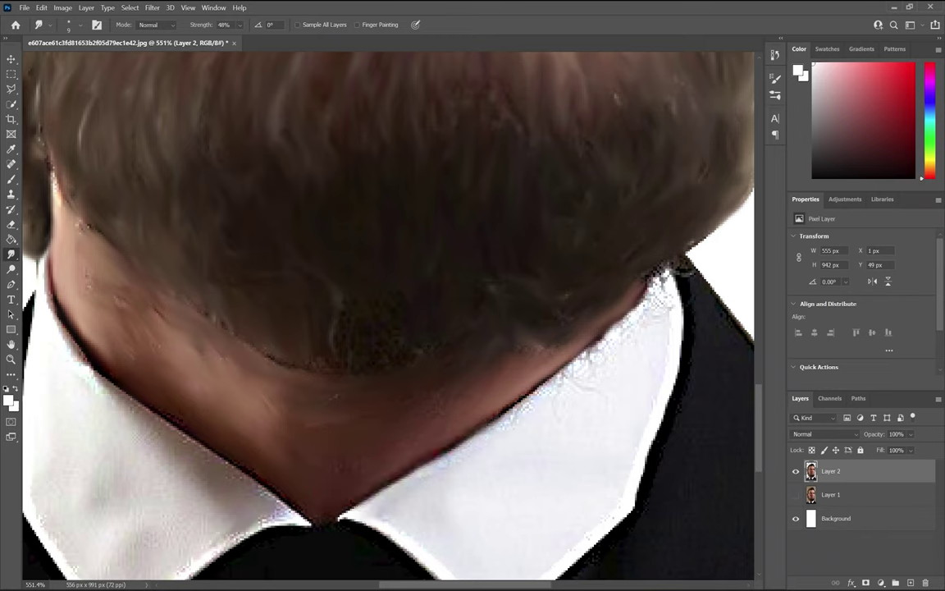
pyautogui.scroll(-3, 607, 328)
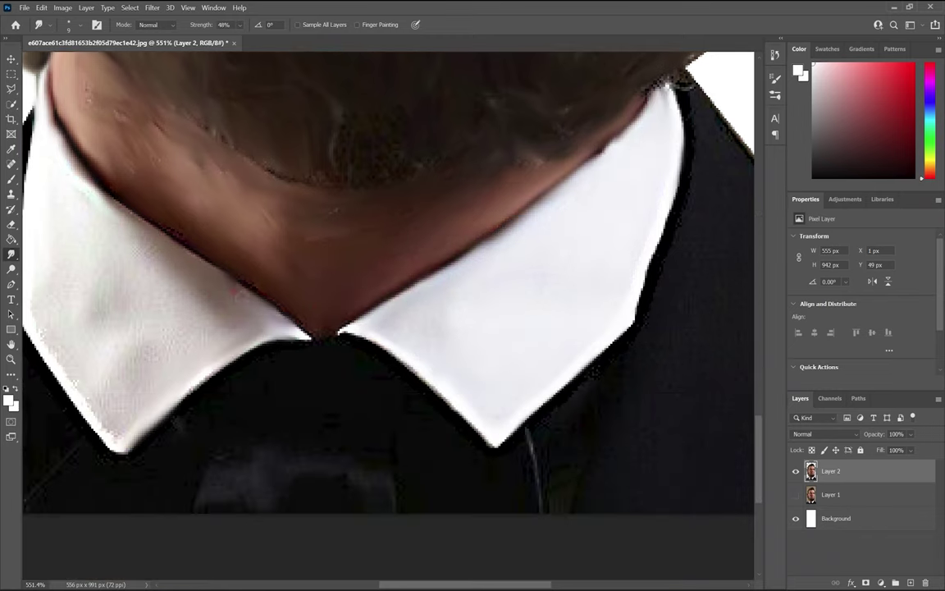
# Smudge the left shirt collar and both sides of the black jacket smooth, using a size 20 brush for the jacket's right side
pyautogui.hscroll(-1, 143, 207)
pyautogui.hscroll(-2, 250, 345)
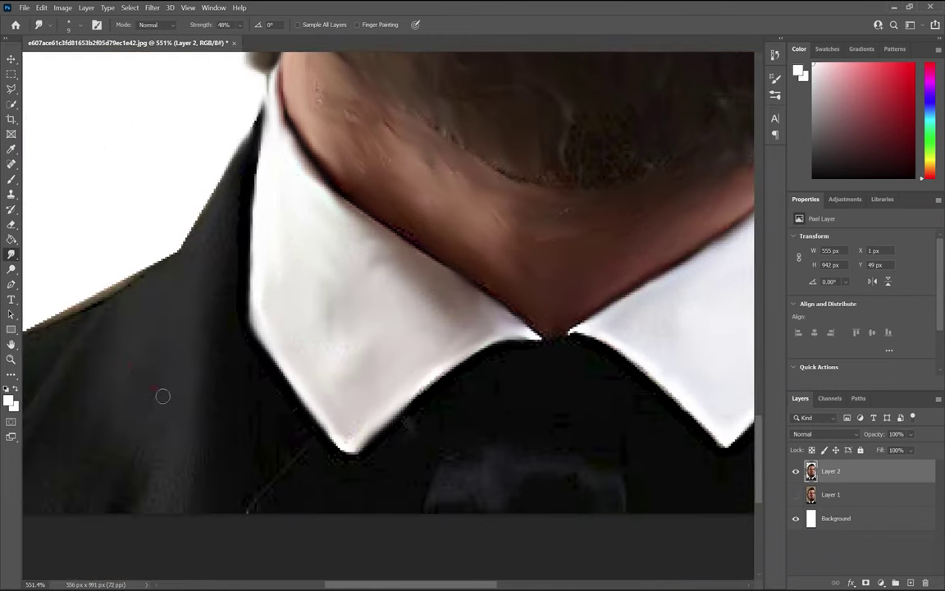
pyautogui.hscroll(-2, 216, 393)
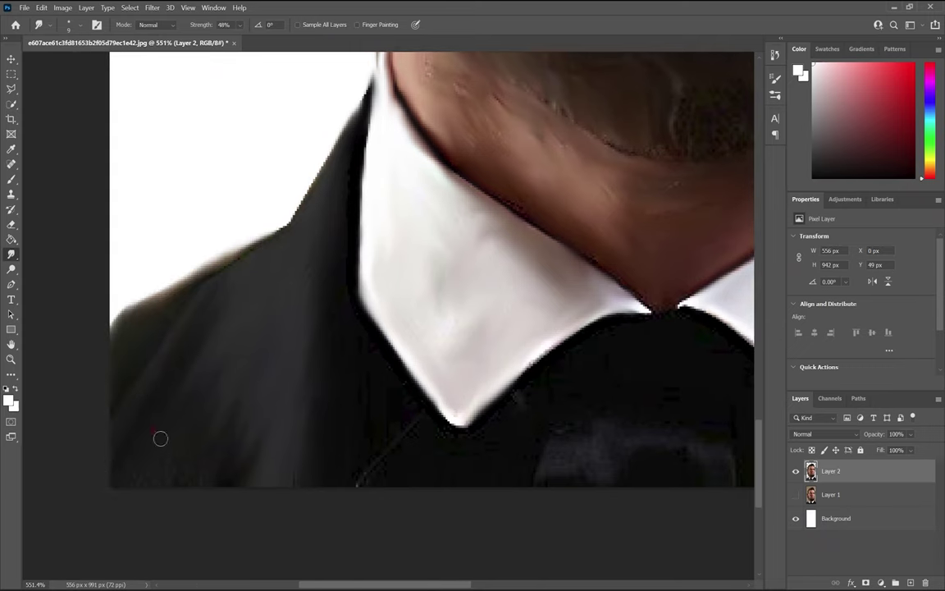
pyautogui.hscroll(4, 653, 459)
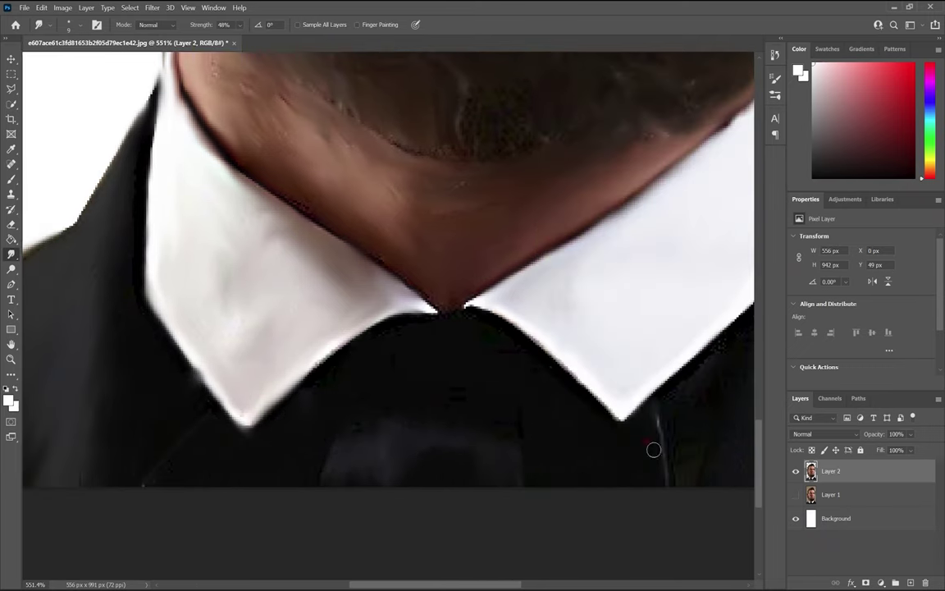
pyautogui.hscroll(2, 574, 489)
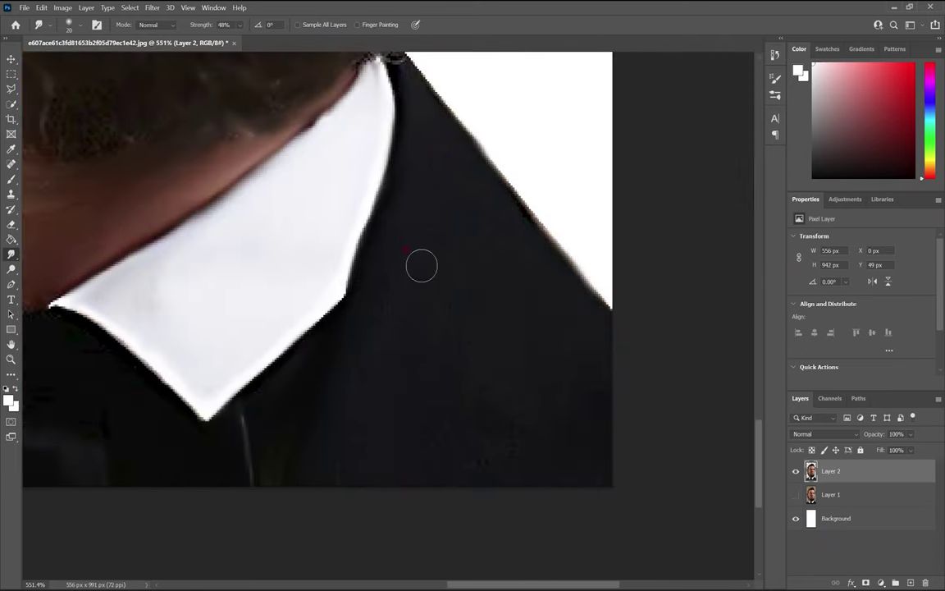
# Touch up the hair around the left ear and the curls beside the neck with the size 6 Smudge brush
pyautogui.scroll(3, 427, 230)
pyautogui.hscroll(-2, 426, 230)
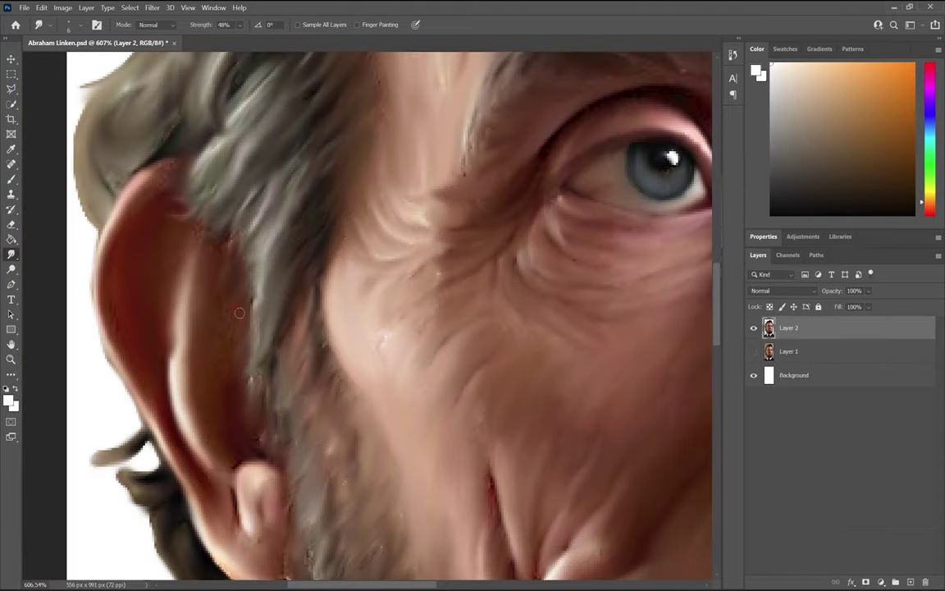
pyautogui.scroll(-5, 287, 394)
pyautogui.scroll(-7, 286, 410)
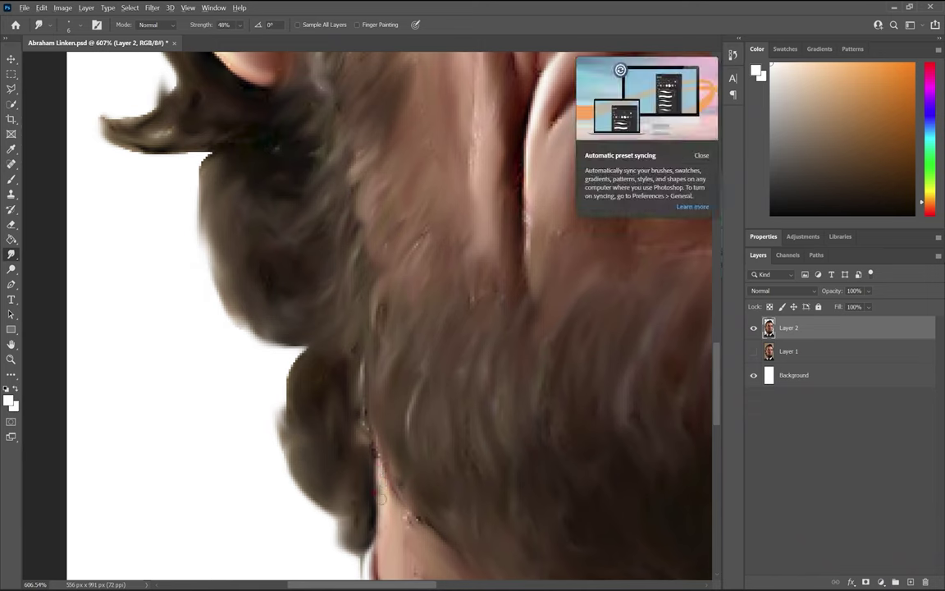
# Paint short pale vertical highlights on the lower lip with the size 4 brush and a sampled pink
pyautogui.press('b')
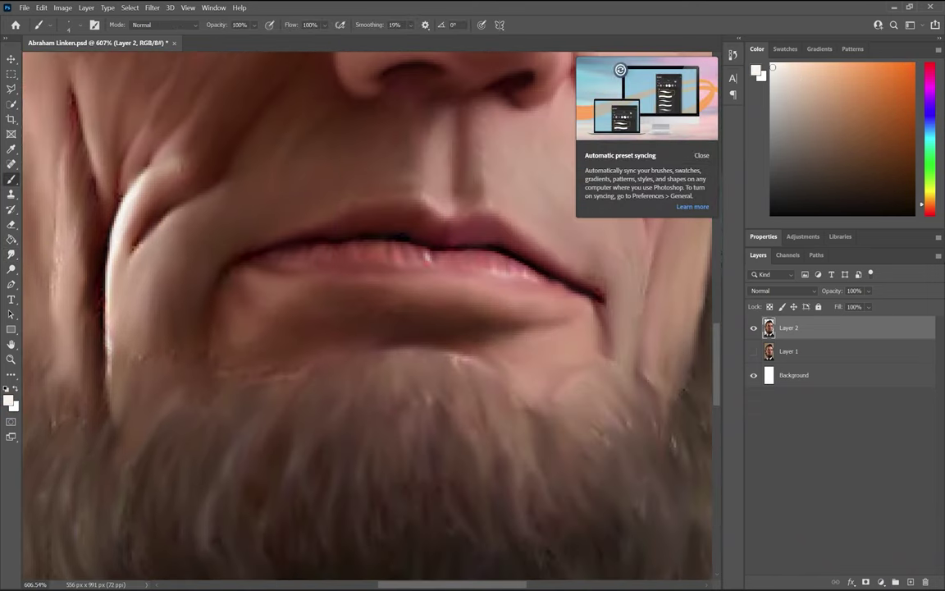
pyautogui.keyDown('alt'); pyautogui.click(450, 238); pyautogui.keyUp('alt')
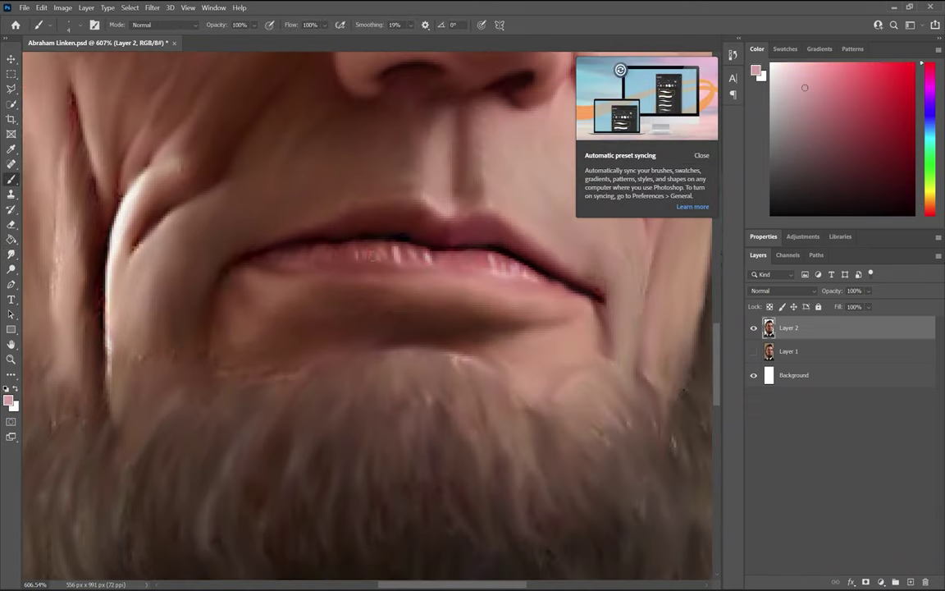
pyautogui.scroll(-4, 429, 199)
# Paint pale highlights on the right upper eyelid and along the forehead's right edge, and soften the edge highlight with the Smudge tool
pyautogui.scroll(4, 430, 198)
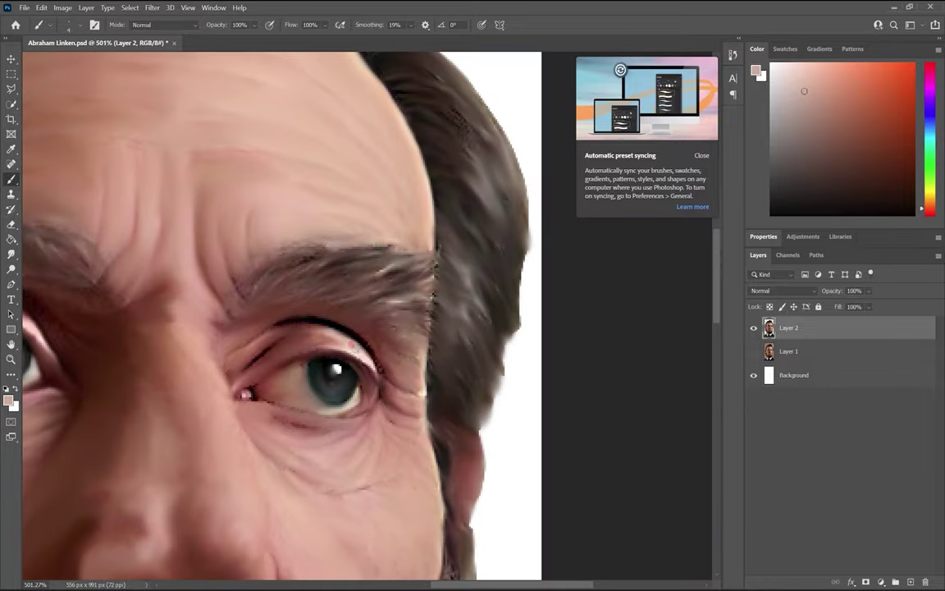
pyautogui.scroll(3, 318, 312)
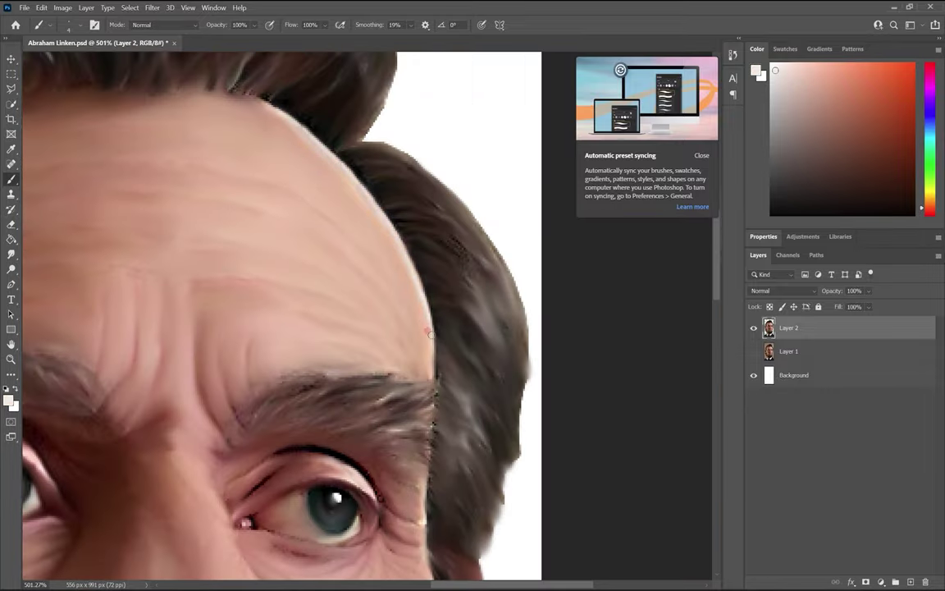
pyautogui.scroll(2, 443, 270)
pyautogui.click(11, 253)
pyautogui.scroll(2, 537, 318)
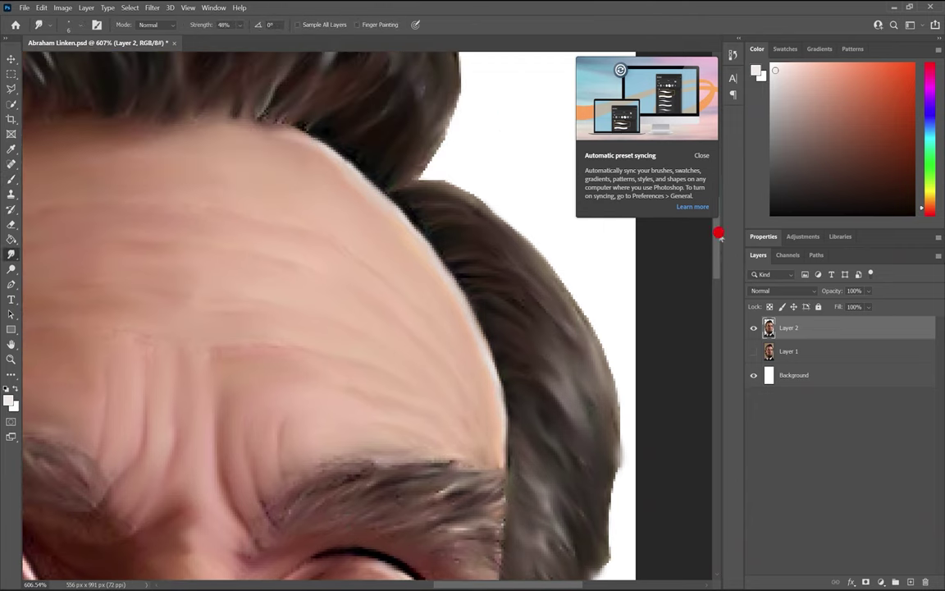
# Paint a sampled dark tone into the hair above the forehead's right side and smudge it along the strands
pyautogui.scroll(4, 328, 246)
pyautogui.press('b')
pyautogui.keyDown('alt'); pyautogui.click(291, 301); pyautogui.keyUp('alt')
pyautogui.click(11, 254)
pyautogui.scroll(2, 263, 157)
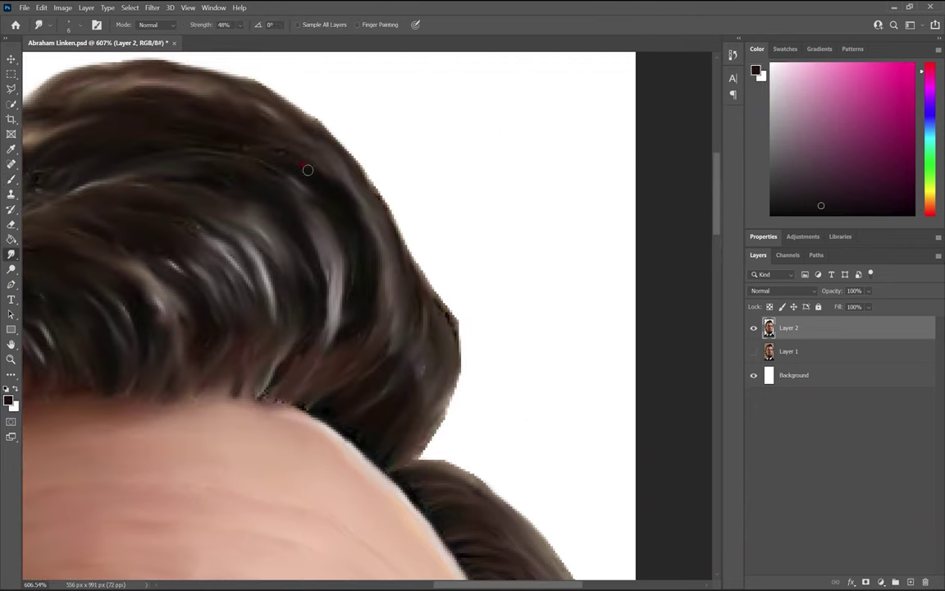
# Paint fine dark strands along the front hairline and over the crown using near-black tones sampled from the hair
pyautogui.press('b')
pyautogui.keyDown('alt'); pyautogui.click(291, 263); pyautogui.keyUp('alt')
pyautogui.hscroll(-5, 328, 279)
pyautogui.keyDown('alt'); pyautogui.click(384, 182); pyautogui.keyUp('alt')
pyautogui.keyDown('alt'); pyautogui.click(274, 313); pyautogui.keyUp('alt')
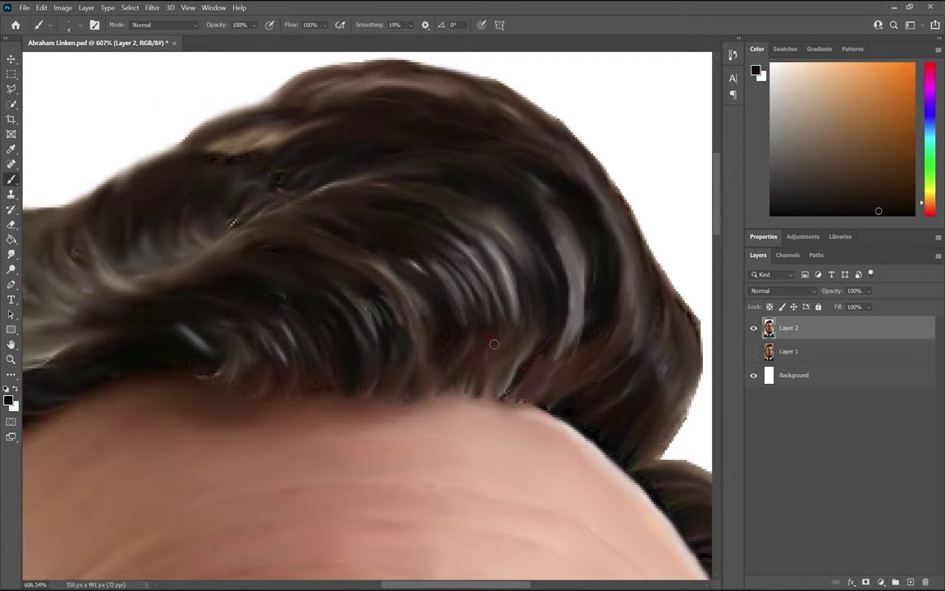
pyautogui.keyDown('alt'); pyautogui.click(522, 397); pyautogui.keyUp('alt')
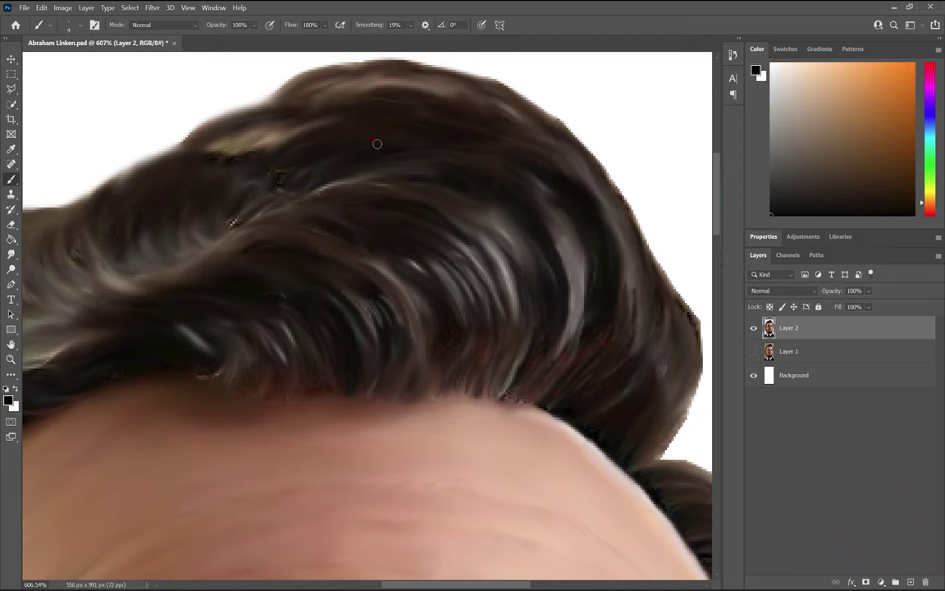
pyautogui.moveTo(201, 158)
pyautogui.mouseDown()
pyautogui.moveTo(328, 78)
pyautogui.moveTo(534, 192)
pyautogui.mouseUp()
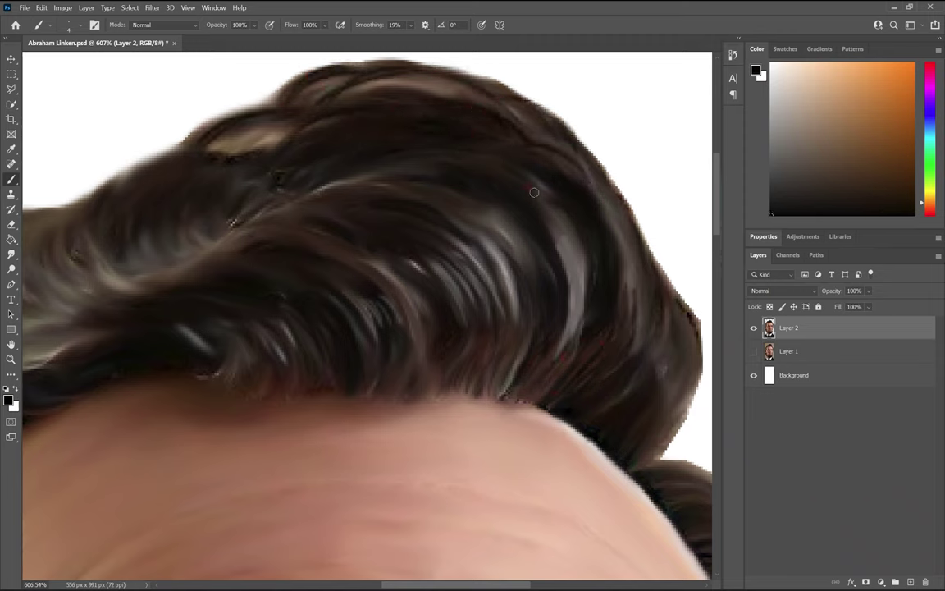
# Paint fine curved strands through the left swoop of the top hair with dark and grey-brown tones sampled from it
pyautogui.moveTo(188, 164); pyautogui.dragTo(99, 238)
pyautogui.keyDown('alt'); pyautogui.click(211, 189); pyautogui.keyUp('alt')
pyautogui.moveTo(211, 189)
pyautogui.mouseDown()
pyautogui.moveTo(181, 262)
pyautogui.moveTo(120, 235)
pyautogui.moveTo(164, 176)
pyautogui.mouseUp()
pyautogui.hscroll(-5, 164, 176)
pyautogui.keyDown('alt'); pyautogui.click(234, 174); pyautogui.keyUp('alt')
pyautogui.moveTo(234, 174)
pyautogui.mouseDown()
pyautogui.moveTo(213, 230)
pyautogui.moveTo(164, 279)
pyautogui.moveTo(115, 278)
pyautogui.moveTo(124, 305)
pyautogui.moveTo(197, 316)
pyautogui.moveTo(328, 242)
pyautogui.mouseUp()
pyautogui.keyDown('alt'); pyautogui.click(196, 304); pyautogui.keyUp('alt')
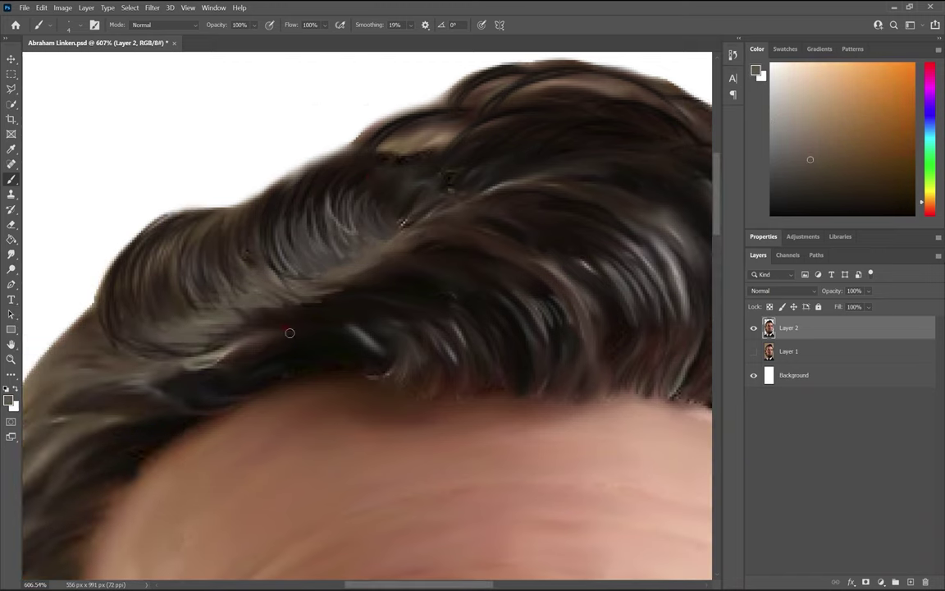
pyautogui.keyDown('alt'); pyautogui.click(287, 333); pyautogui.keyUp('alt')
pyautogui.moveTo(287, 333); pyautogui.dragTo(301, 351)
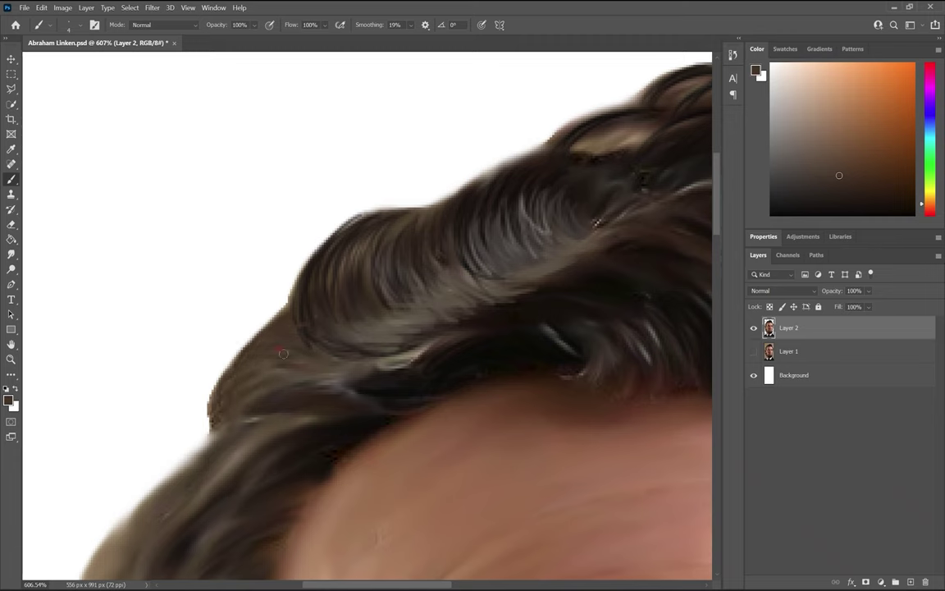
# Paint long dark and light strands in the hair beside the left side of the forehead, following its direction
pyautogui.scroll(-5, 195, 232)
pyautogui.moveTo(195, 232); pyautogui.dragTo(131, 287)
pyautogui.moveTo(197, 271); pyautogui.dragTo(139, 361)
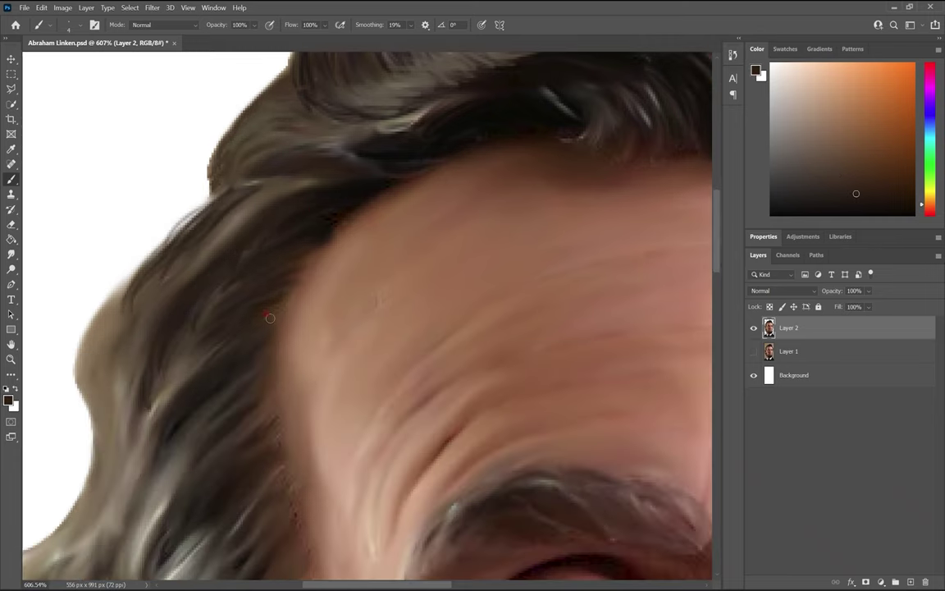
pyautogui.keyDown('alt'); pyautogui.click(208, 360); pyautogui.keyUp('alt')
pyautogui.moveTo(208, 359); pyautogui.dragTo(285, 218)
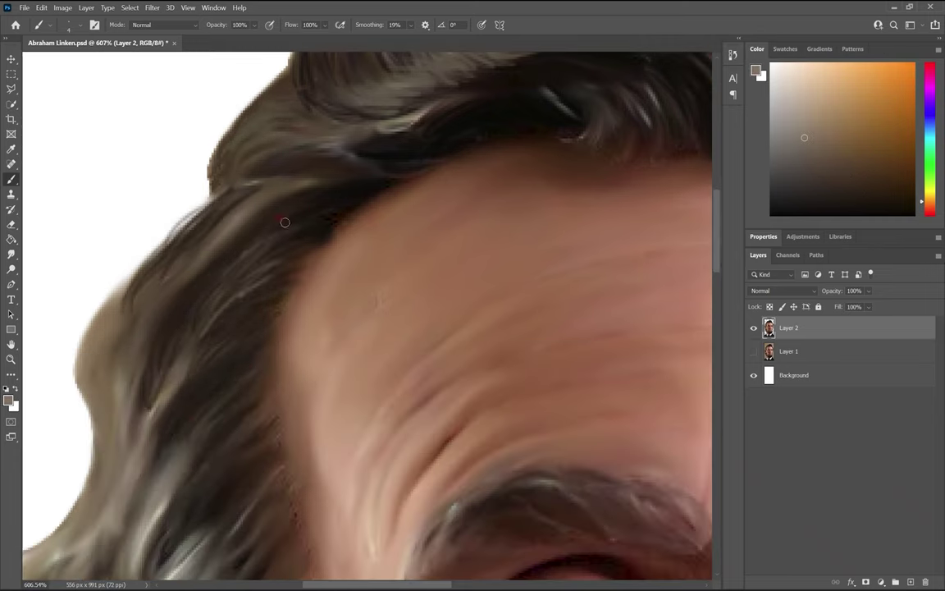
pyautogui.moveTo(189, 312); pyautogui.dragTo(205, 395)
pyautogui.moveTo(213, 352); pyautogui.dragTo(164, 418)
# Paint brown strands along the outer left edge of the hair, following the contour down past the temple
pyautogui.moveTo(106, 254); pyautogui.dragTo(82, 369)
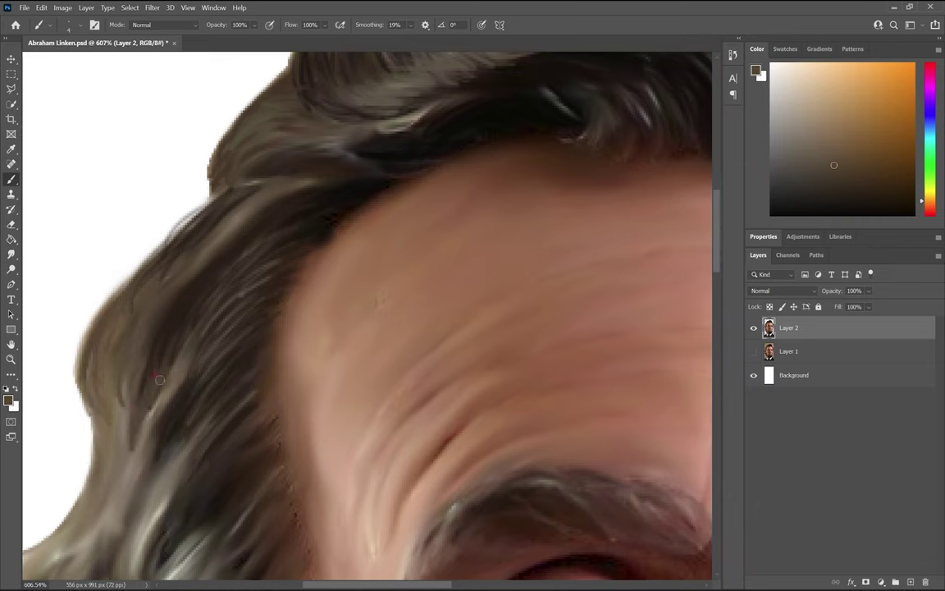
pyautogui.moveTo(160, 379)
pyautogui.mouseDown()
pyautogui.moveTo(123, 406)
pyautogui.moveTo(106, 500)
pyautogui.mouseUp()
pyautogui.moveTo(111, 410); pyautogui.dragTo(92, 467)
pyautogui.keyDown('alt'); pyautogui.click(137, 400); pyautogui.keyUp('alt')
pyautogui.moveTo(78, 381); pyautogui.dragTo(168, 238)
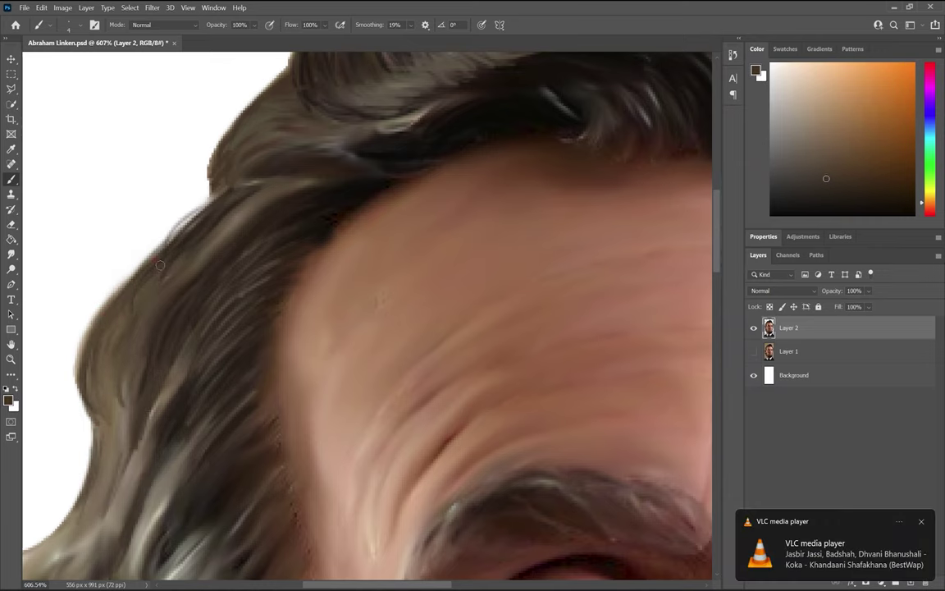
# Paint fine strands through the hair above the left ear and its outer curl with a sampled hair tone
pyautogui.scroll(-5, 167, 238)
pyautogui.keyDown('alt'); pyautogui.click(198, 177); pyautogui.keyUp('alt')
pyautogui.moveTo(255, 242)
pyautogui.mouseDown()
pyautogui.moveTo(156, 340)
pyautogui.moveTo(132, 238)
pyautogui.mouseUp()
pyautogui.moveTo(168, 303)
pyautogui.mouseDown()
pyautogui.moveTo(111, 168)
pyautogui.moveTo(62, 246)
pyautogui.mouseUp()
pyautogui.hscroll(-3, 367, 319)
pyautogui.moveTo(205, 306); pyautogui.dragTo(132, 288)
pyautogui.moveTo(221, 168); pyautogui.dragTo(139, 344)
pyautogui.moveTo(156, 328)
pyautogui.mouseDown()
pyautogui.moveTo(99, 377)
pyautogui.moveTo(123, 447)
pyautogui.mouseUp()
# Paint fine dark wisps of hair behind the left ear along its outer edge
pyautogui.scroll(-2, 115, 361)
pyautogui.moveTo(119, 402); pyautogui.dragTo(151, 528)
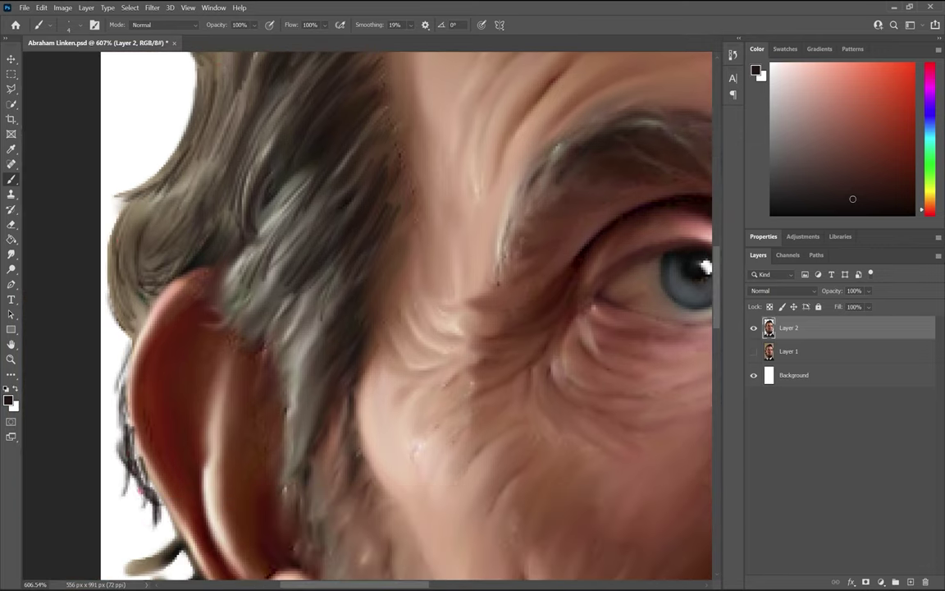
pyautogui.moveTo(123, 303); pyautogui.dragTo(135, 480)
pyautogui.moveTo(119, 415); pyautogui.dragTo(176, 521)
pyautogui.keyDown('alt'); pyautogui.click(126, 495); pyautogui.keyUp('alt')
pyautogui.moveTo(115, 377); pyautogui.dragTo(176, 516)
# Paint dark strands into the curls below and behind the left ear with a sampled dark tone
pyautogui.scroll(-4, 369, 311)
pyautogui.keyDown('alt'); pyautogui.click(164, 394); pyautogui.keyUp('alt')
pyautogui.moveTo(156, 271); pyautogui.dragTo(131, 305)
pyautogui.moveTo(172, 312)
pyautogui.mouseDown()
pyautogui.moveTo(151, 357)
pyautogui.moveTo(192, 484)
pyautogui.moveTo(139, 512)
pyautogui.moveTo(222, 519)
pyautogui.mouseUp()
# Paint fine near-black strands through the hair on the right side of the head and both eyebrows
pyautogui.scroll(-5, 221, 517)
pyautogui.scroll(3, 423, 254)
pyautogui.keyDown('alt'); pyautogui.click(423, 255); pyautogui.keyUp('alt')
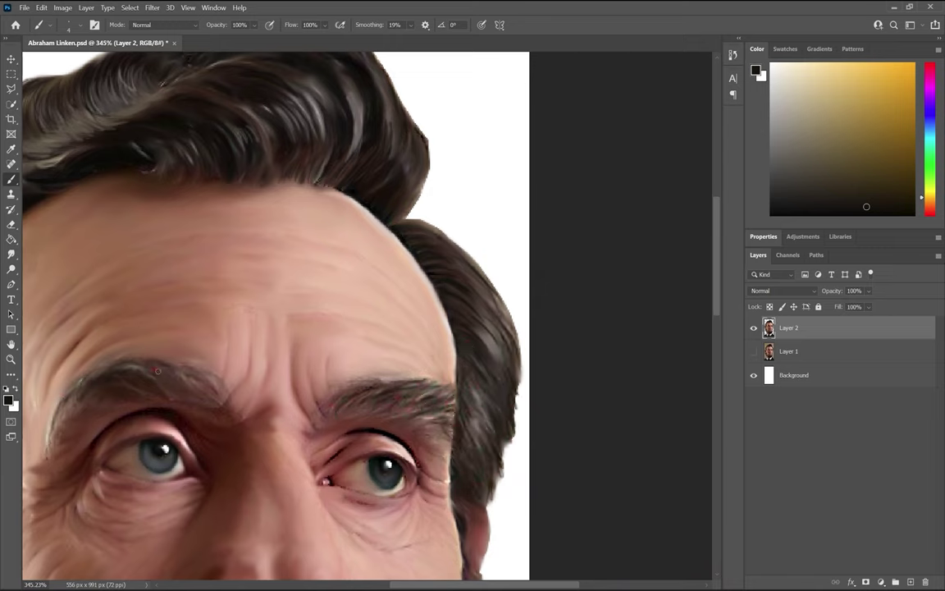
pyautogui.scroll(-3, 345, 418)
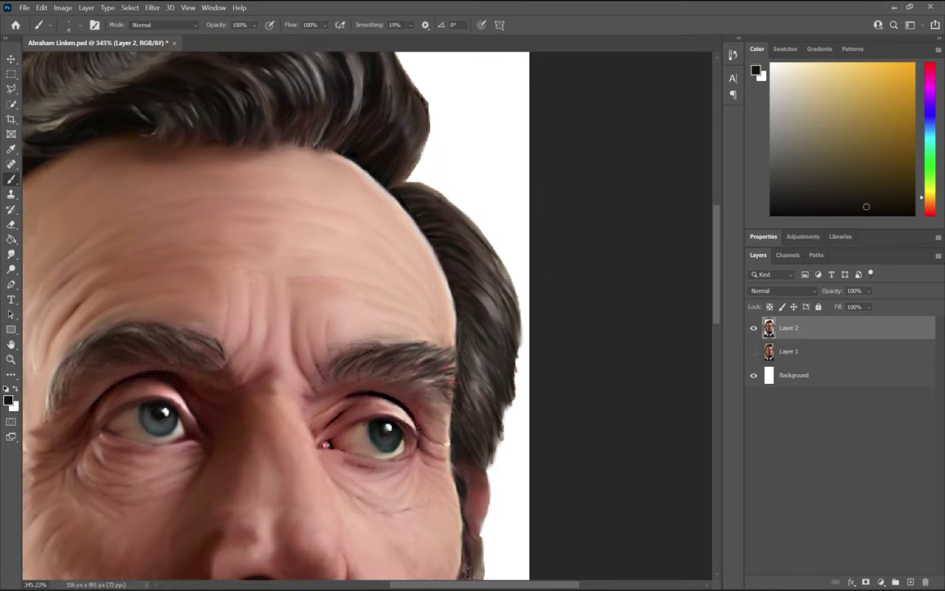
# Paint fine dark strands over the right sideburn and the whole beard with sampled dark tones
pyautogui.press('r')
pyautogui.scroll(-6, 85, 286)
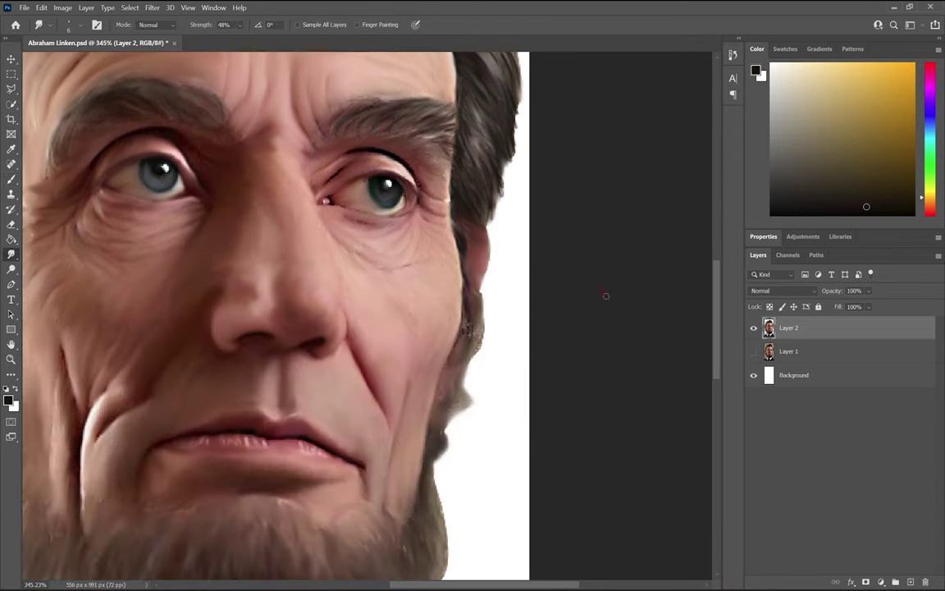
pyautogui.press('b')
pyautogui.scroll(-6, 432, 506)
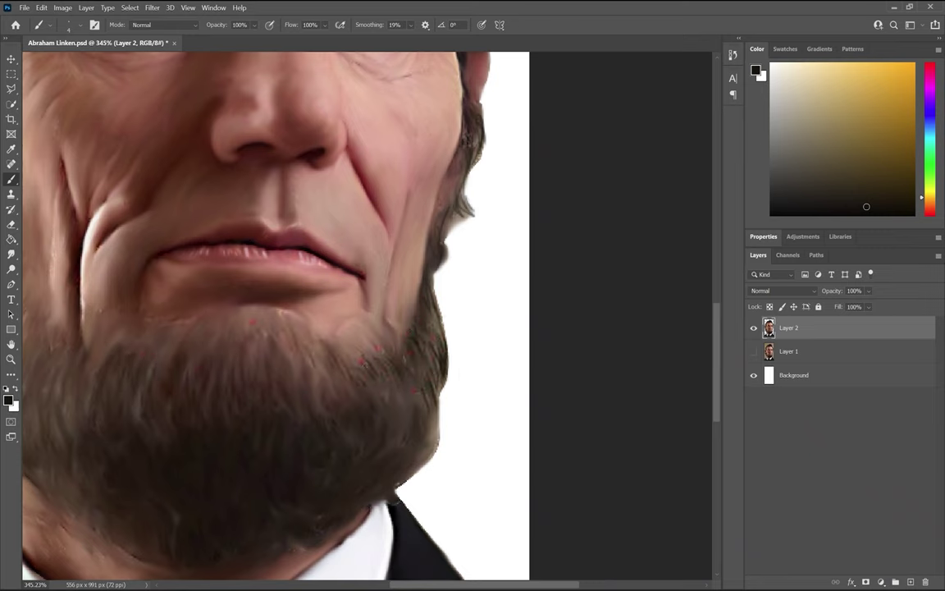
pyautogui.keyDown('alt'); pyautogui.click(264, 359); pyautogui.keyUp('alt')
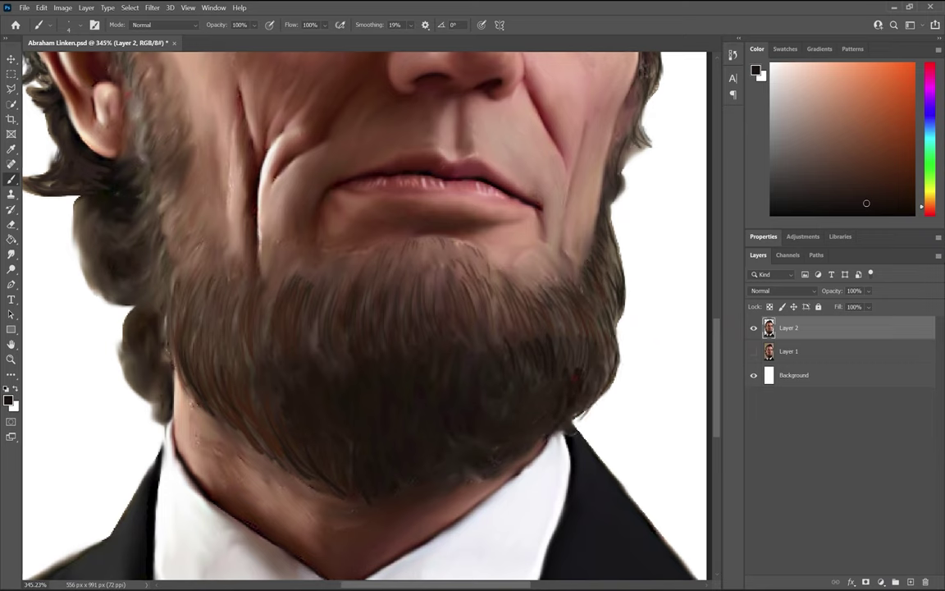
# Paint dark strands into the left sideburn and the curls beside the neck with tones sampled there
pyautogui.keyDown('alt'); pyautogui.click(149, 141); pyautogui.keyUp('alt')
pyautogui.keyDown('alt'); pyautogui.click(85, 199); pyautogui.keyUp('alt')
pyautogui.moveTo(85, 199)
pyautogui.mouseDown()
pyautogui.moveTo(90, 250)
pyautogui.moveTo(162, 412)
pyautogui.mouseUp()
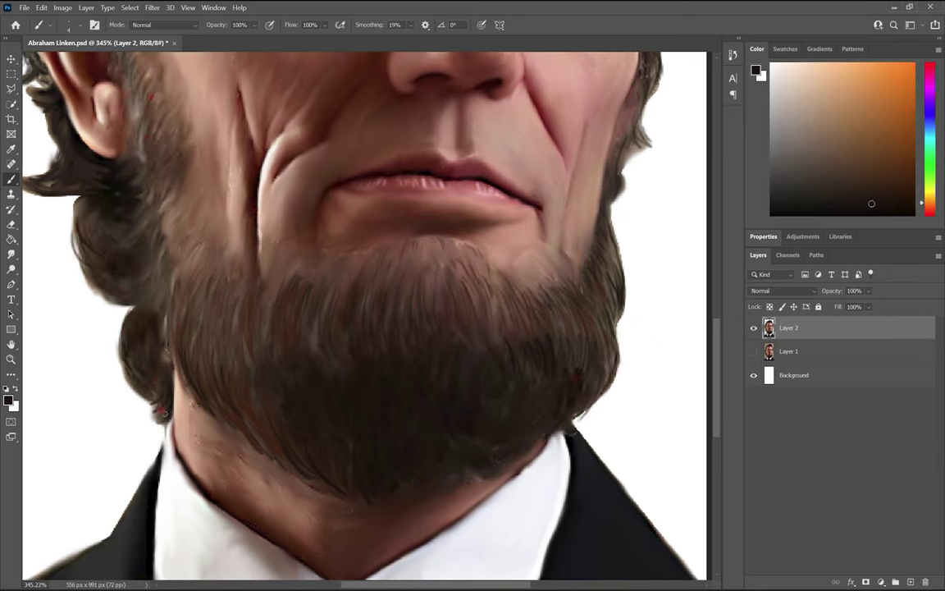
# Add lighter and reddish-brown strands across the beard using tones sampled from its left part
pyautogui.keyDown('alt'); pyautogui.click(235, 328); pyautogui.keyUp('alt')
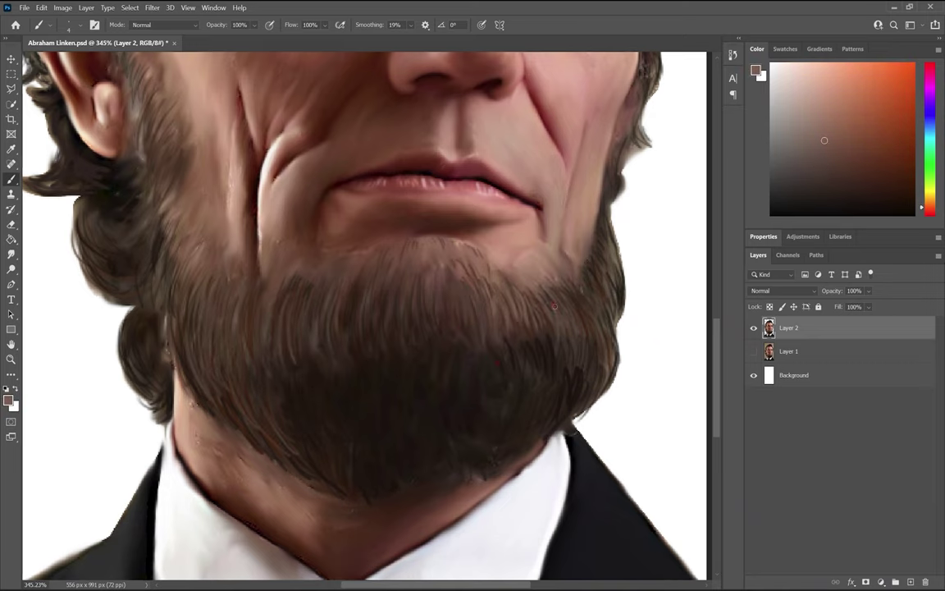
pyautogui.keyDown('alt'); pyautogui.click(245, 365); pyautogui.keyUp('alt')
pyautogui.moveTo(244, 365); pyautogui.dragTo(616, 343)
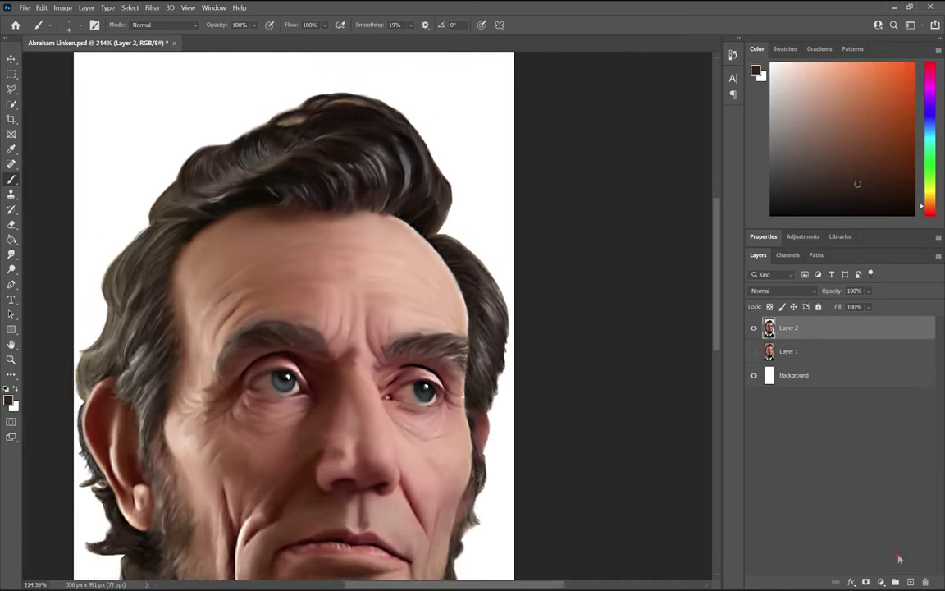
# Trace a closed Pen path around the main hair mass, including the left sideburn and the forehead hairline
pyautogui.press('p')
pyautogui.click(364, 97)
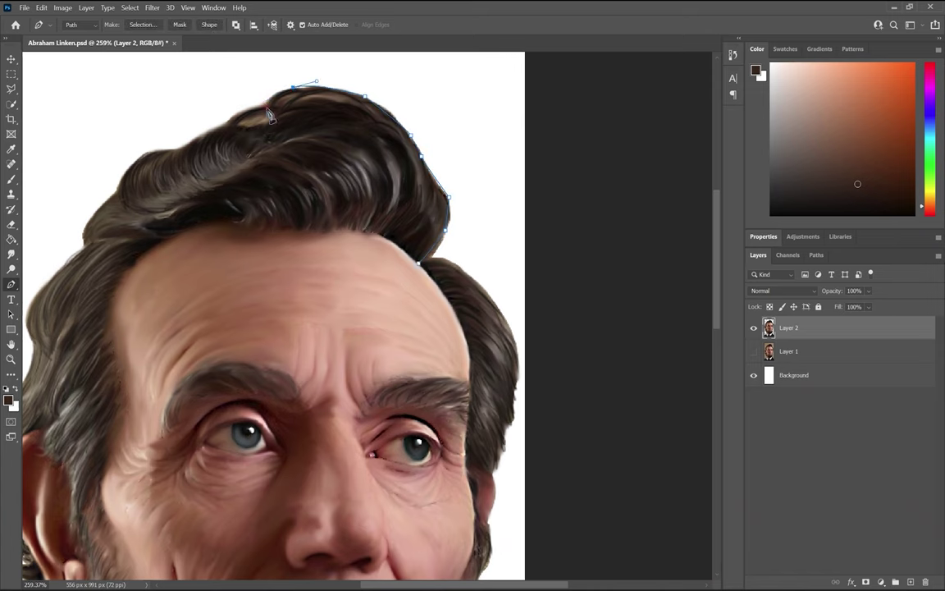
pyautogui.moveTo(61, 376); pyautogui.dragTo(139, 398)
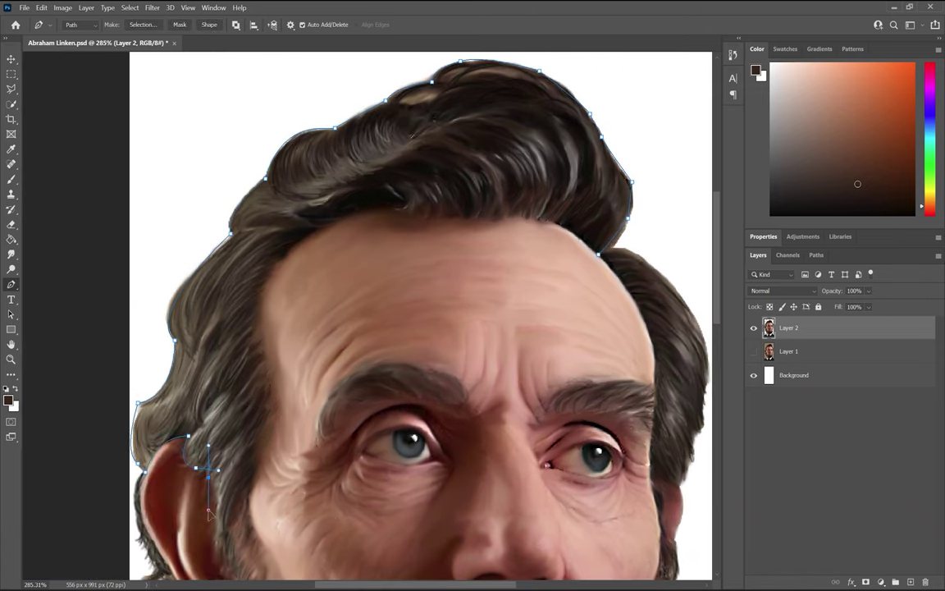
pyautogui.click(391, 207)
pyautogui.moveTo(487, 221); pyautogui.dragTo(570, 230)
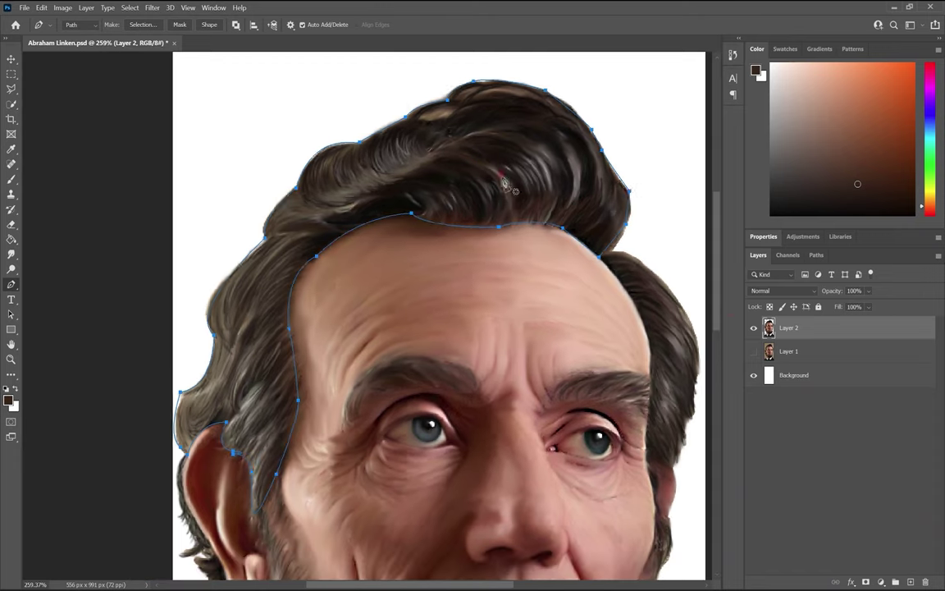
# Load the main hair path as a selection, tint that hair dark brown using a new layer, and clear the selection
pyautogui.hotkey('ctrl', 'Return')
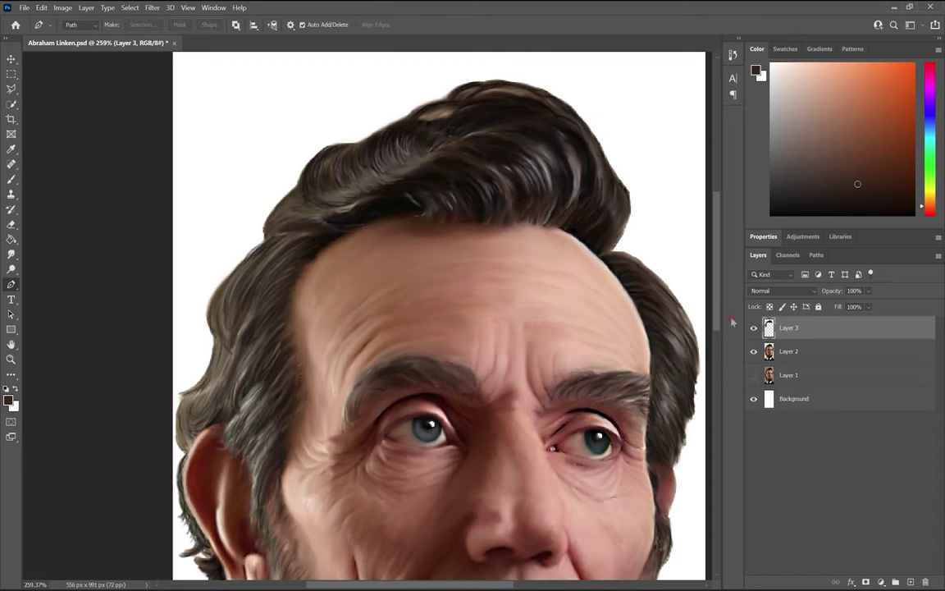
pyautogui.press('w')
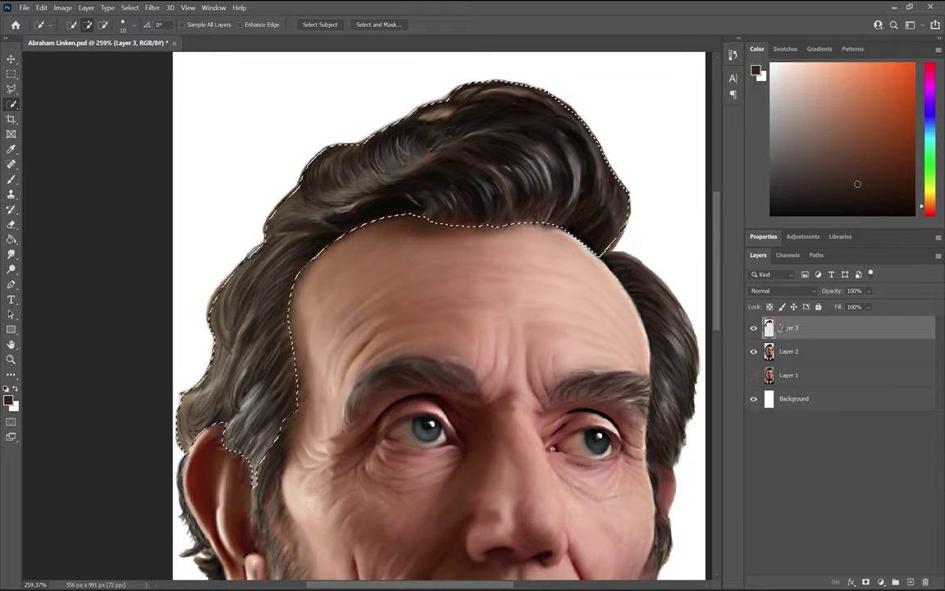
pyautogui.click(754, 352)
pyautogui.click(754, 351)
pyautogui.moveTo(371, 185)
pyautogui.mouseDown()
pyautogui.moveTo(213, 386)
pyautogui.moveTo(624, 164)
pyautogui.moveTo(534, 131)
pyautogui.mouseUp()
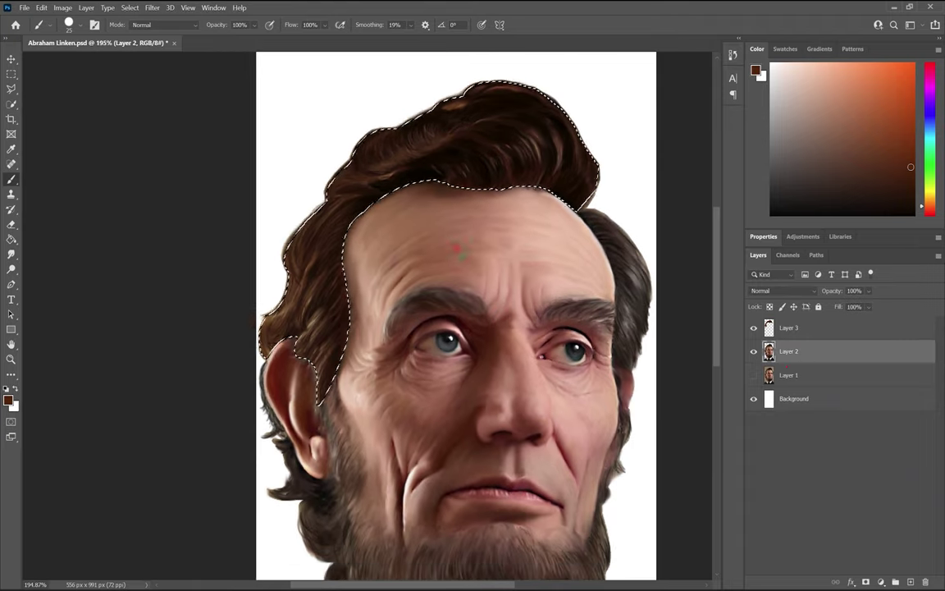
pyautogui.press('v')
pyautogui.rightClick(475, 204)
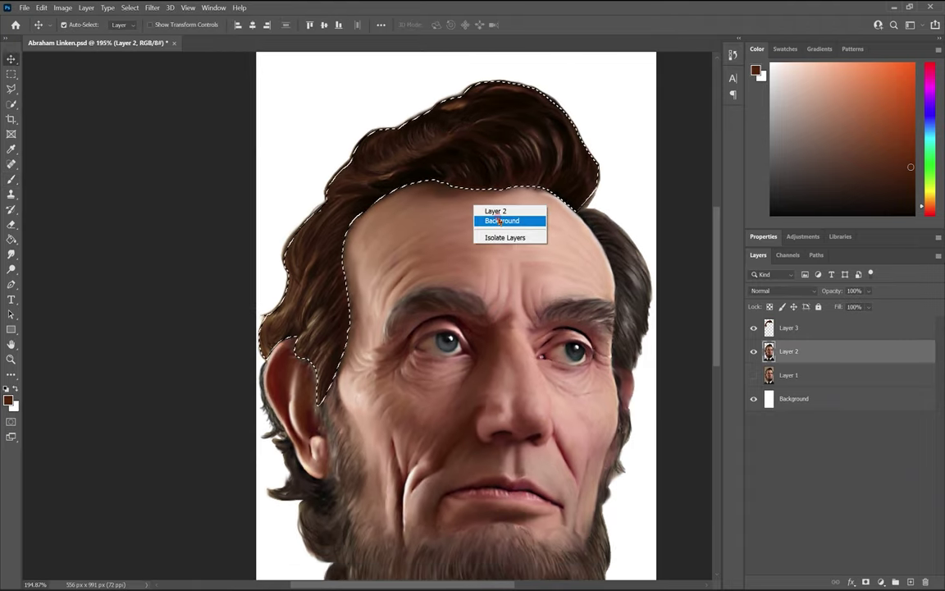
pyautogui.hotkey('ctrl', 'j')
pyautogui.press('Delete')
pyautogui.scroll(5, 460, 328)
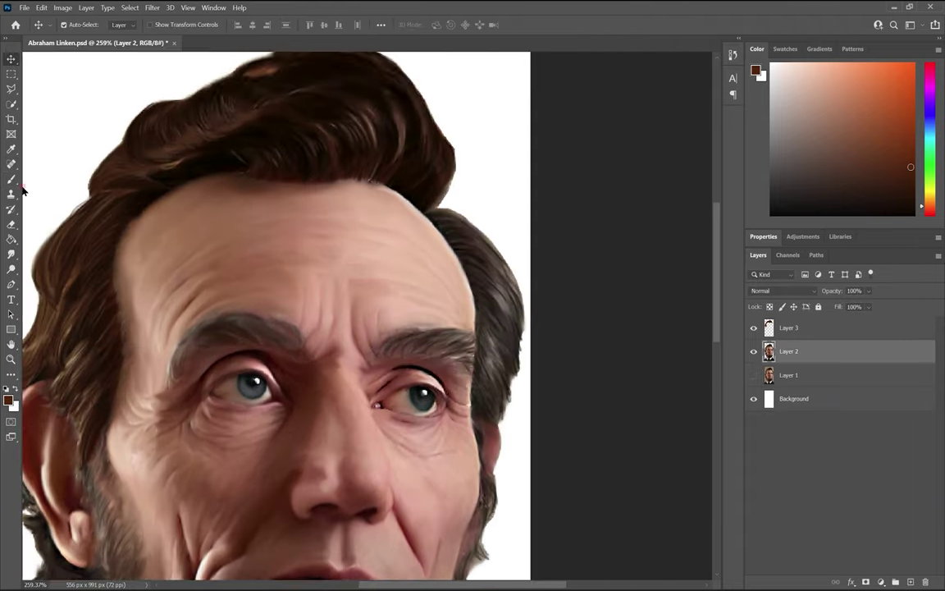
# Trace a closed Pen path around the hair on the right side of the head above the ear
pyautogui.click(12, 283)
pyautogui.click(419, 206)
pyautogui.moveTo(533, 300); pyautogui.dragTo(597, 424)
pyautogui.moveTo(511, 460); pyautogui.dragTo(482, 502)
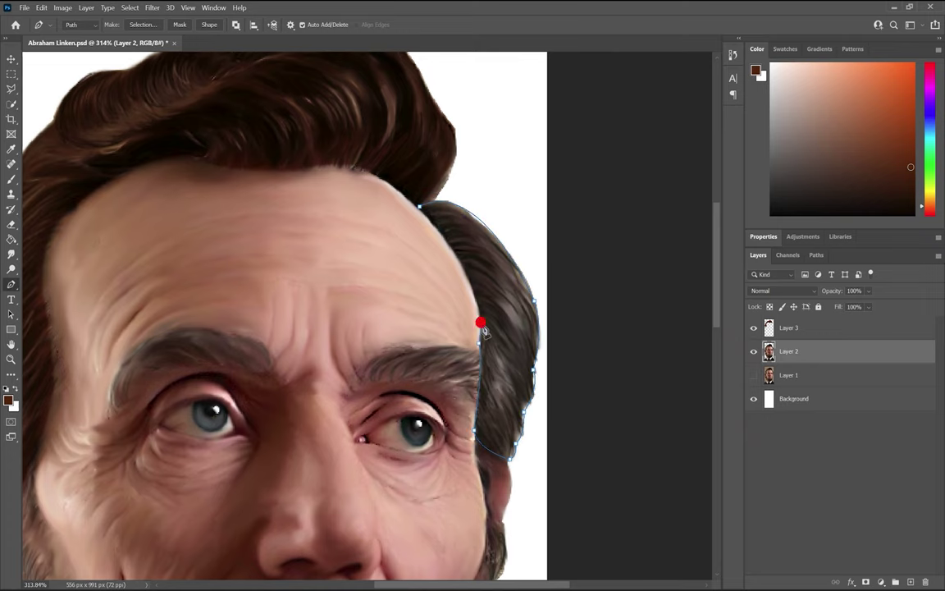
pyautogui.scroll(1, 532, 243)
pyautogui.click(453, 248)
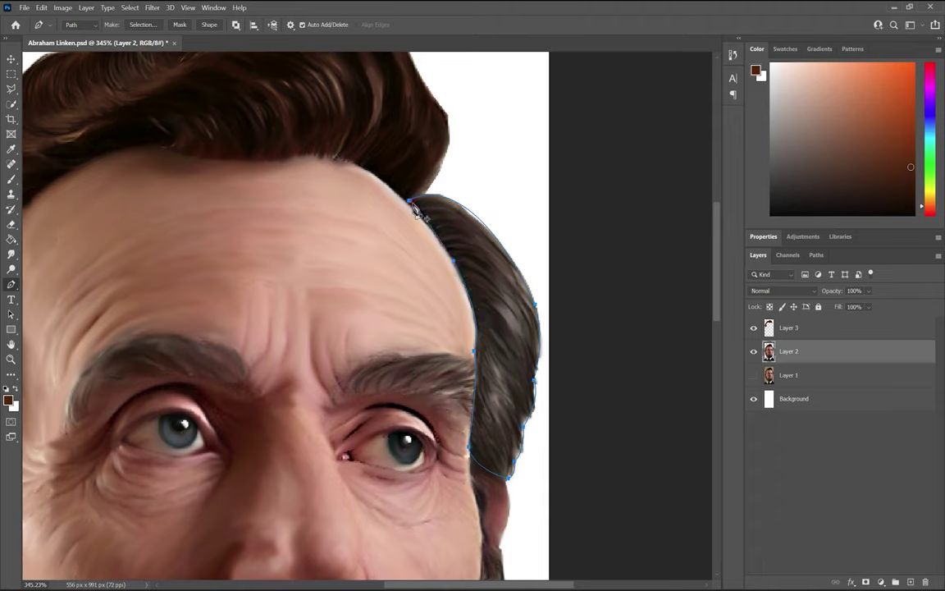
# Load the right-side hair path as a selection and tint that hair dark brown on a new Soft Light layer
pyautogui.hotkey('ctrl', 'Return')
pyautogui.scroll(-1, 599, 326)
pyautogui.hotkey('ctrl', 'shift', 'alt', 'n')
pyautogui.press('w')
pyautogui.hotkey('alt', 'BackSpace')
pyautogui.hotkey('shift', 'alt', 'f')
pyautogui.hotkey('ctrl', 'd')
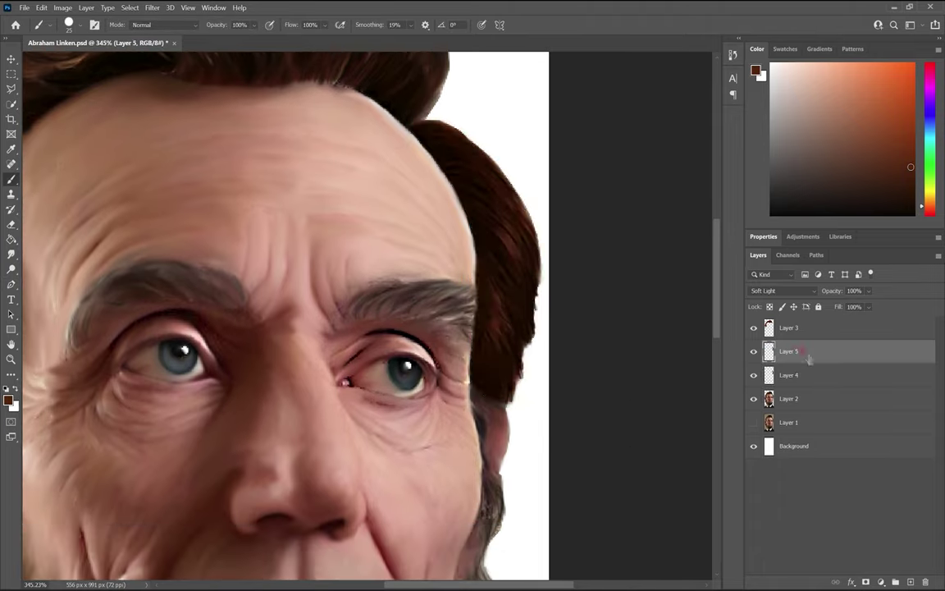
# Start a Pen path along the outer edge of the curls behind the left ear, down to the neck
pyautogui.hotkey('ctrl', '0')
pyautogui.press('b')
pyautogui.scroll(5, 681, 354)
pyautogui.press('p')
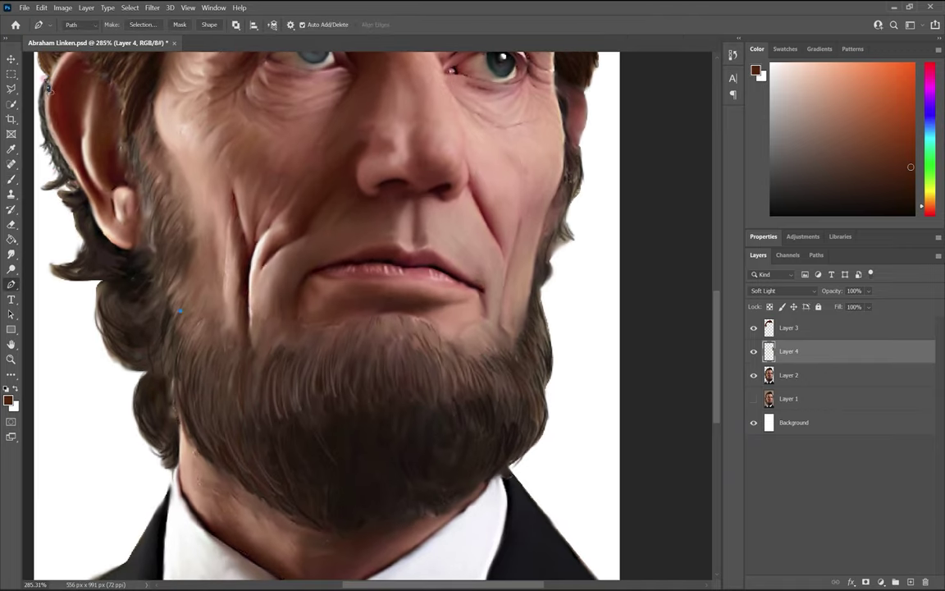
pyautogui.scroll(3, 94, 282)
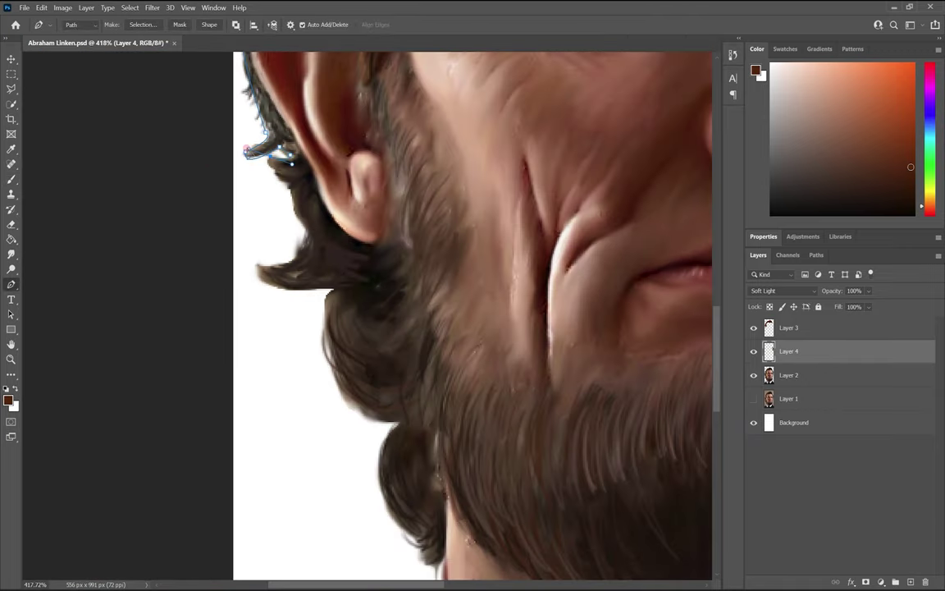
pyautogui.moveTo(332, 376); pyautogui.dragTo(271, 375)
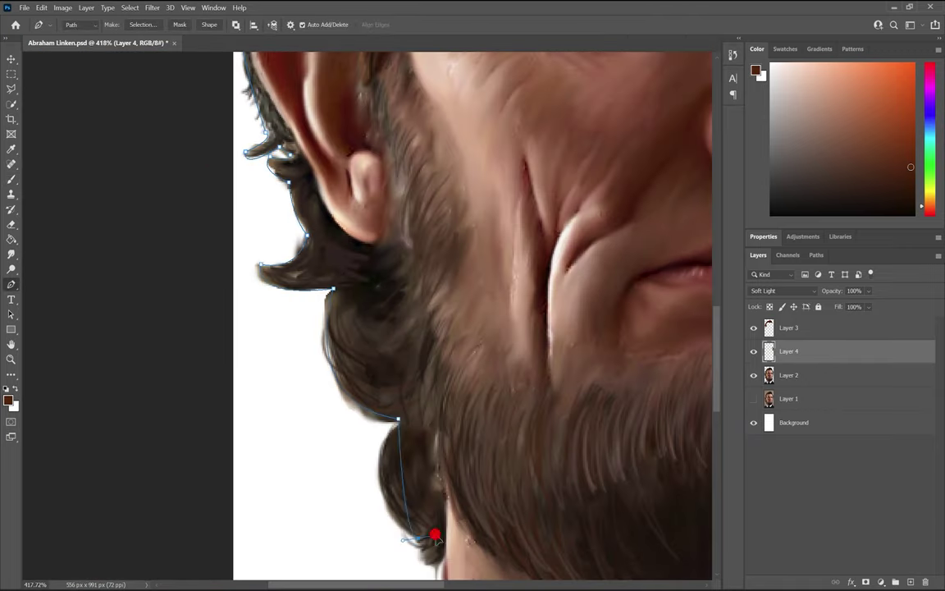
# Continue the path under the beard and up the outer edge of the right sideburn around the ear
pyautogui.scroll(-5, 332, 376)
pyautogui.hscroll(5, 447, 210)
pyautogui.moveTo(358, 311); pyautogui.dragTo(605, 84)
pyautogui.scroll(3, 537, 300)
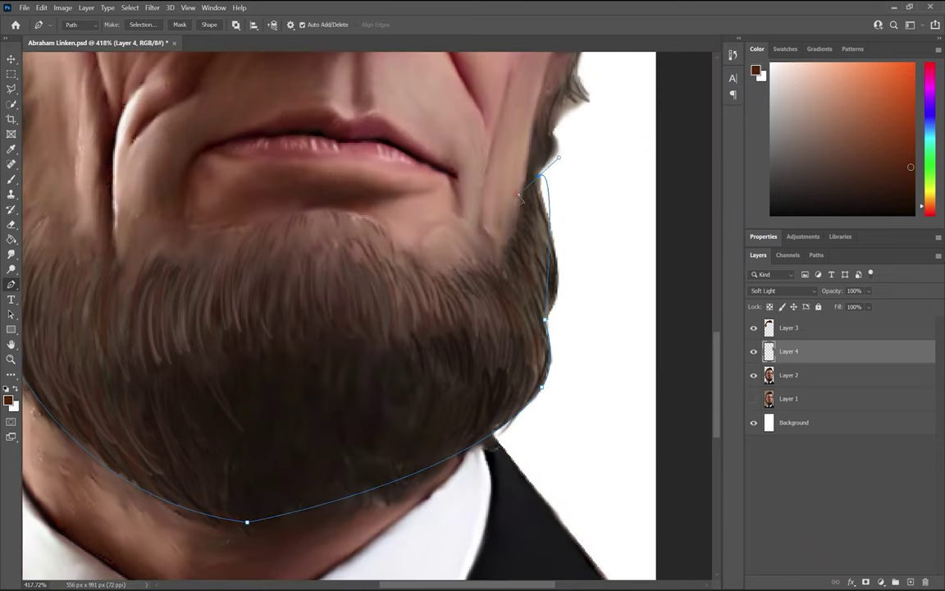
pyautogui.scroll(4, 541, 184)
pyautogui.click(541, 349)
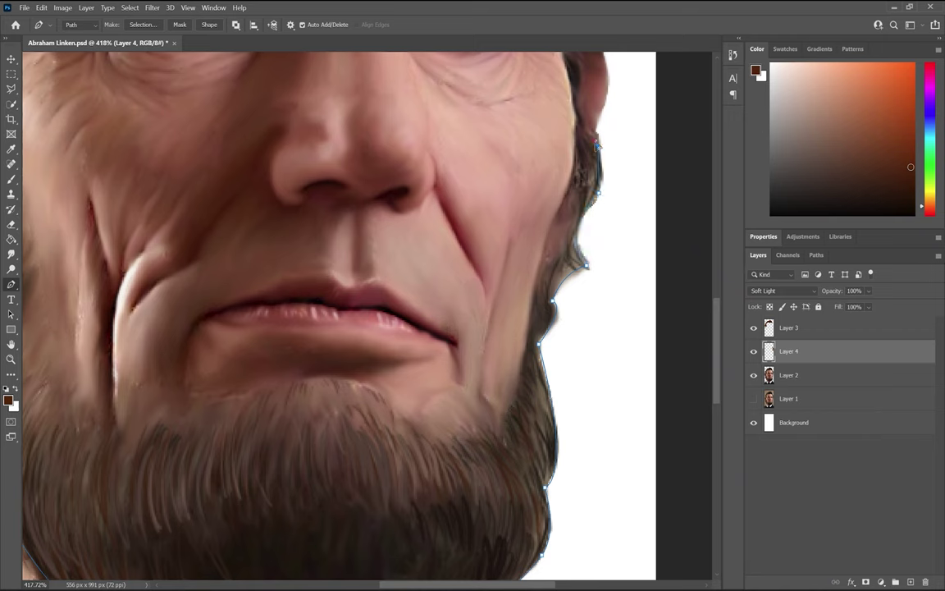
pyautogui.scroll(4, 590, 270)
pyautogui.click(578, 265)
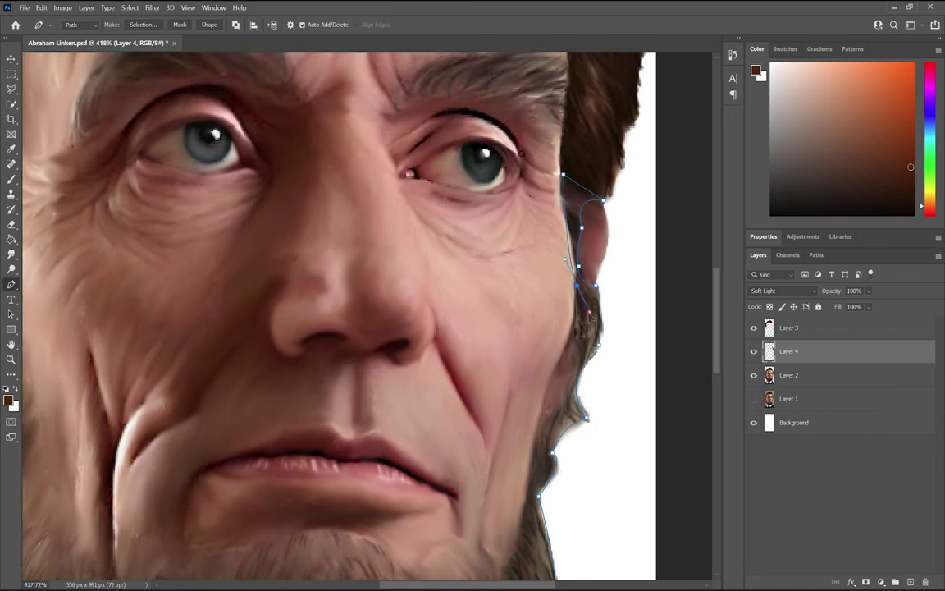
# Close the path along the beard's upper edge, the left sideburn and the back of the left ear
pyautogui.scroll(-5, 570, 334)
pyautogui.moveTo(519, 332); pyautogui.dragTo(525, 462)
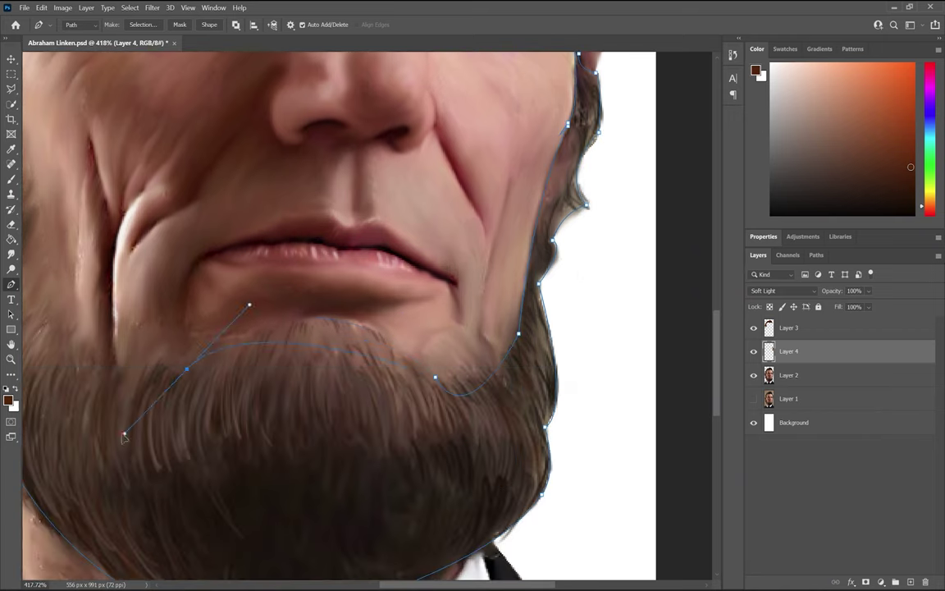
pyautogui.hscroll(-4, 170, 407)
pyautogui.moveTo(170, 406); pyautogui.dragTo(326, 459)
pyautogui.scroll(5, 165, 303)
pyautogui.moveTo(86, 301); pyautogui.dragTo(95, 338)
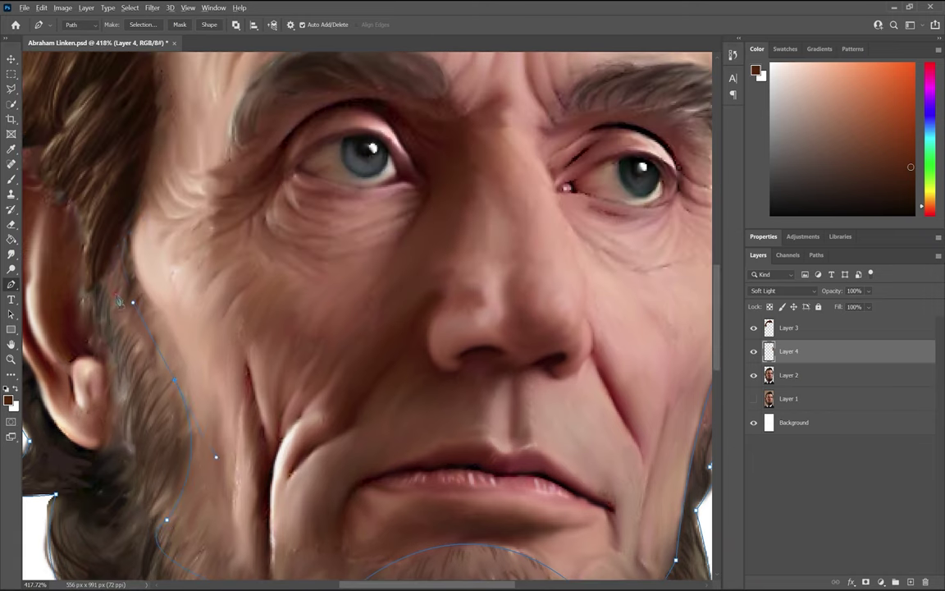
pyautogui.click(119, 444)
pyautogui.hscroll(-4, 97, 474)
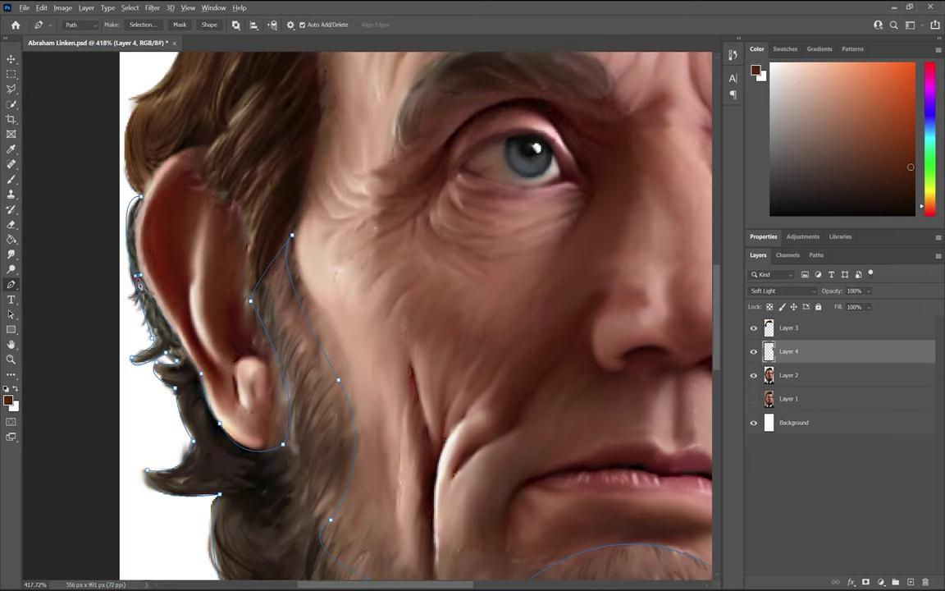
pyautogui.click(141, 195)
pyautogui.hotkey('ctrl', '-')
pyautogui.click(142, 23)
pyautogui.press('Return')
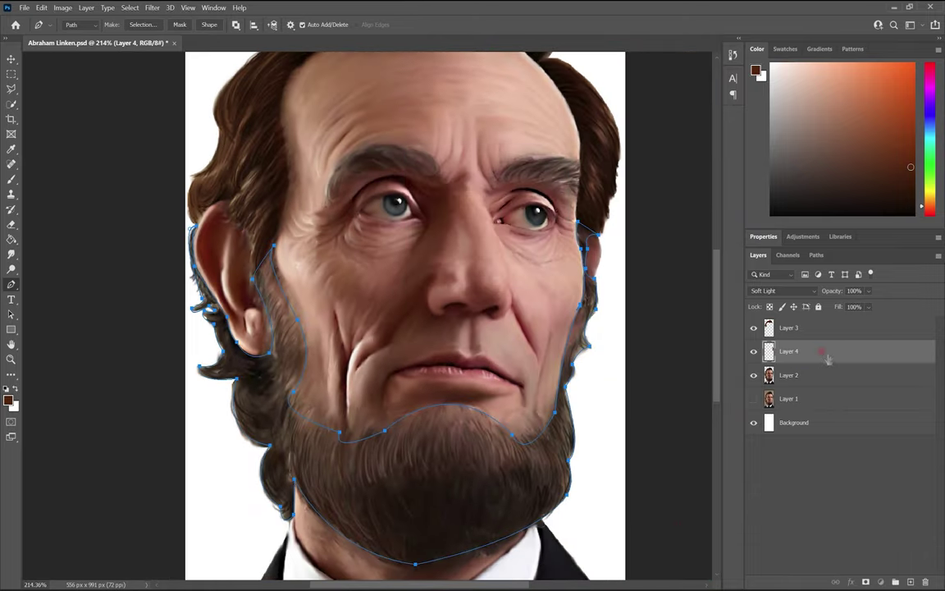
pyautogui.hotkey('ctrl', 'j')
pyautogui.click(753, 351)
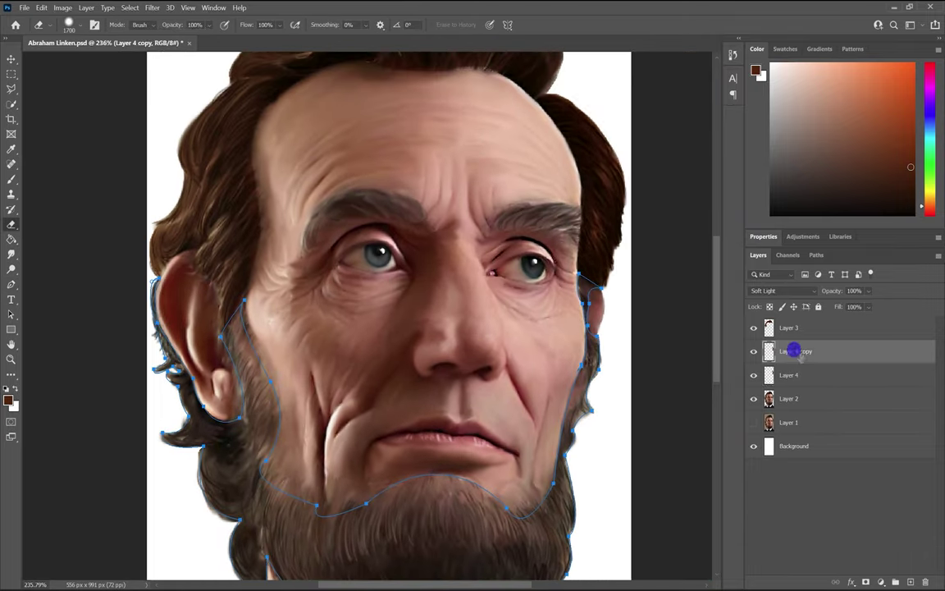
# Paint the traced beard, sideburns and curls reddish brown on a new layer
pyautogui.rightClick(433, 506)
pyautogui.press('Escape')
pyautogui.hotkey('ctrl', 'shift', 'alt', 'n')
pyautogui.scroll(-3, 481, 310)
pyautogui.press('b')
pyautogui.moveTo(287, 330)
pyautogui.mouseDown()
pyautogui.moveTo(328, 443)
pyautogui.moveTo(492, 434)
pyautogui.moveTo(554, 336)
pyautogui.mouseUp()
# Set the beard tint layer's blend mode to Soft Light and adjust its Blend If ranges for the gray and red channels
pyautogui.rightClick(808, 375)
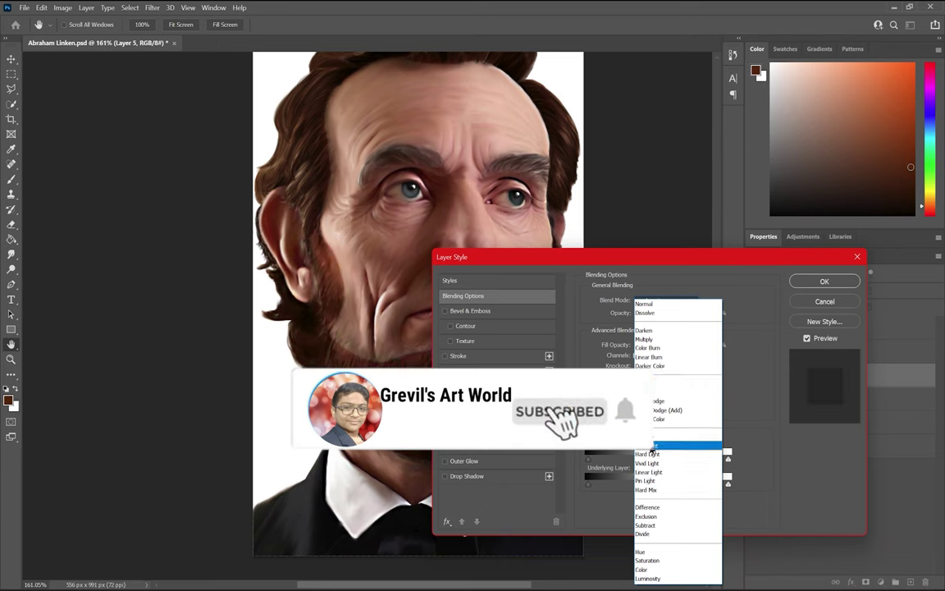
pyautogui.click(648, 445)
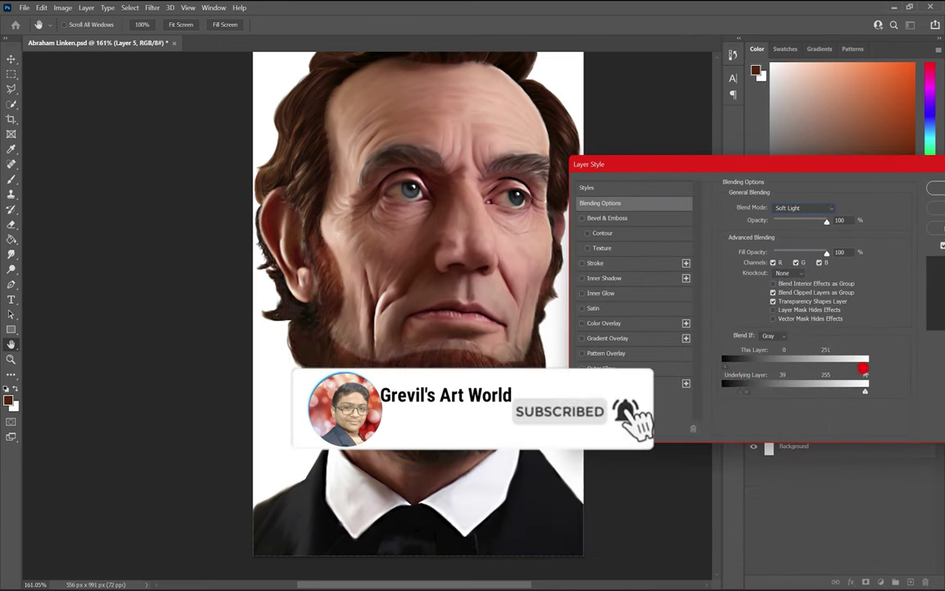
pyautogui.click(768, 335)
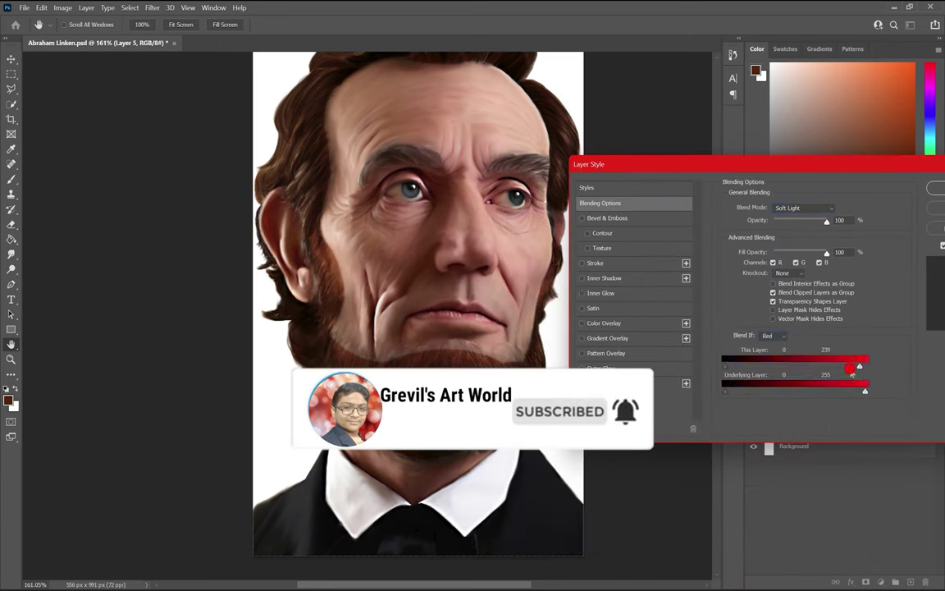
pyautogui.click(768, 341)
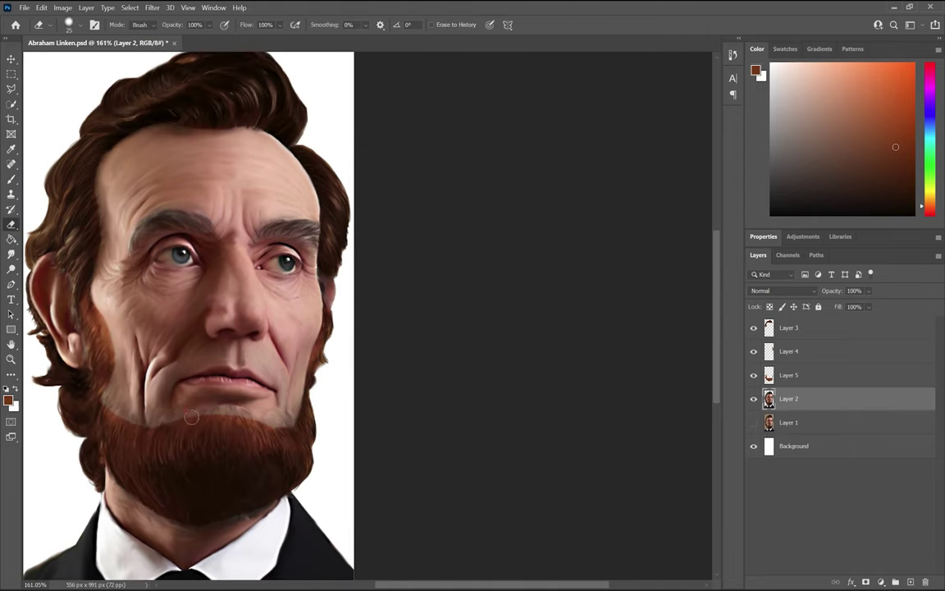
# Merge the hair and beard tint layers with the portrait layer, and paint the Background layer grey-brown
pyautogui.keyDown('shift'); pyautogui.click(788, 328); pyautogui.keyUp('shift')
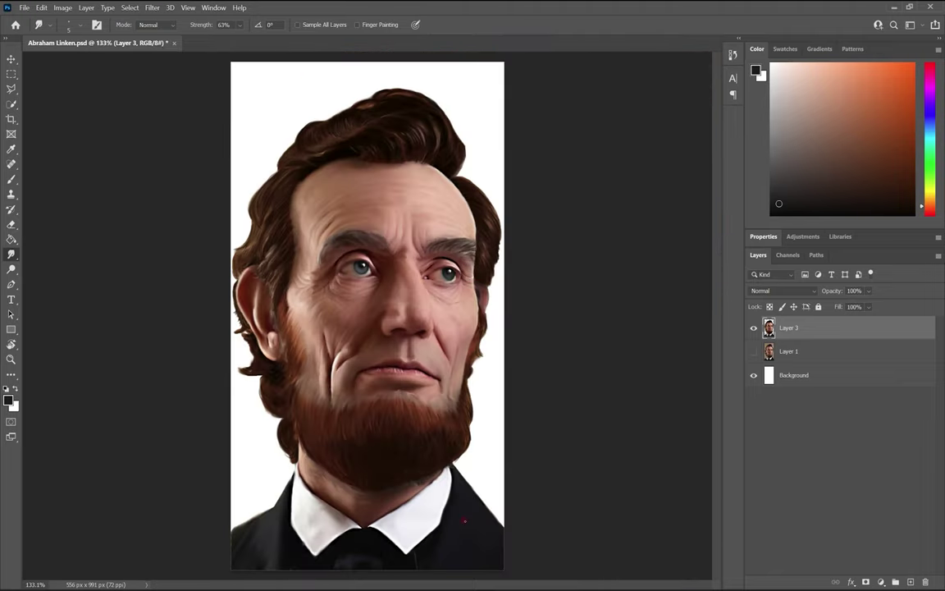
pyautogui.click(794, 375)
pyautogui.press('b')
pyautogui.moveTo(328, 123); pyautogui.dragTo(485, 221)
pyautogui.click(755, 70)
pyautogui.click(563, 130)
pyautogui.click(80, 24)
pyautogui.moveTo(626, 124); pyautogui.dragTo(328, 164)
# Extend the canvas around the portrait to 809 x 1137 px with the Crop tool and fill the added background with grey-brown
pyautogui.click(11, 119)
pyautogui.moveTo(232, 315)
pyautogui.mouseDown()
pyautogui.moveTo(167, 337)
pyautogui.moveTo(517, 342)
pyautogui.mouseUp()
pyautogui.press('Return')
pyautogui.press('b')
pyautogui.moveTo(421, 401); pyautogui.dragTo(247, 369)
pyautogui.scroll(-1, 246, 369)
# Smudge the lower edge of the jacket on the portrait layer into a soft fade
pyautogui.click(11, 254)
pyautogui.click(792, 346)
pyautogui.moveTo(234, 500)
pyautogui.mouseDown()
pyautogui.moveTo(339, 512)
pyautogui.moveTo(507, 476)
pyautogui.moveTo(442, 506)
pyautogui.moveTo(471, 513)
pyautogui.mouseUp()
# Paint dusty pink tones over the Background layer with a large soft brush at about 47% opacity
pyautogui.click(796, 393)
pyautogui.press('b')
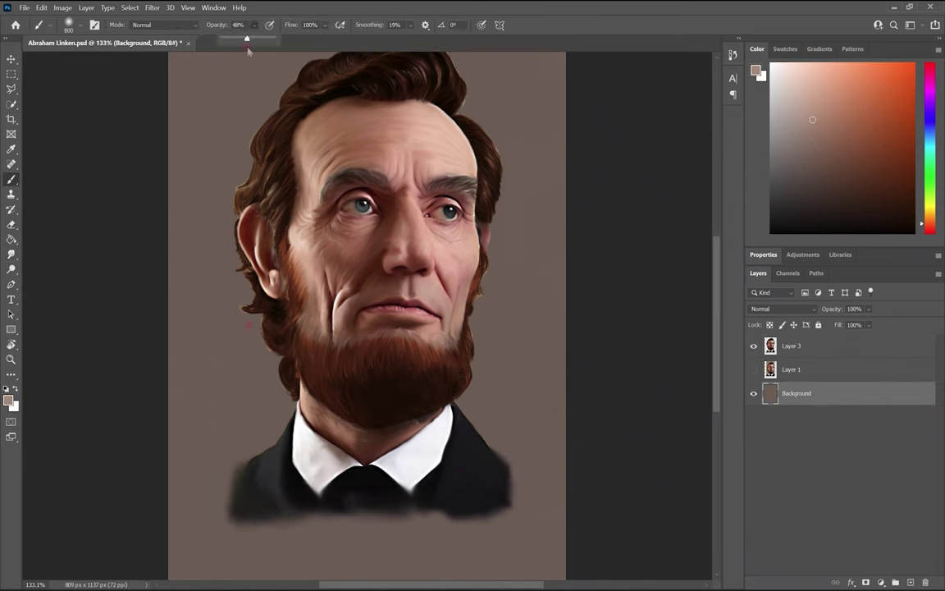
pyautogui.scroll(1, 460, 353)
pyautogui.moveTo(246, 246); pyautogui.dragTo(534, 328)
pyautogui.moveTo(533, 492); pyautogui.dragTo(205, 410)
# Blend yellow-green tones into the background around the head with a 500 px soft brush
pyautogui.click(929, 164)
pyautogui.click(854, 120)
pyautogui.moveTo(246, 123); pyautogui.dragTo(492, 246)
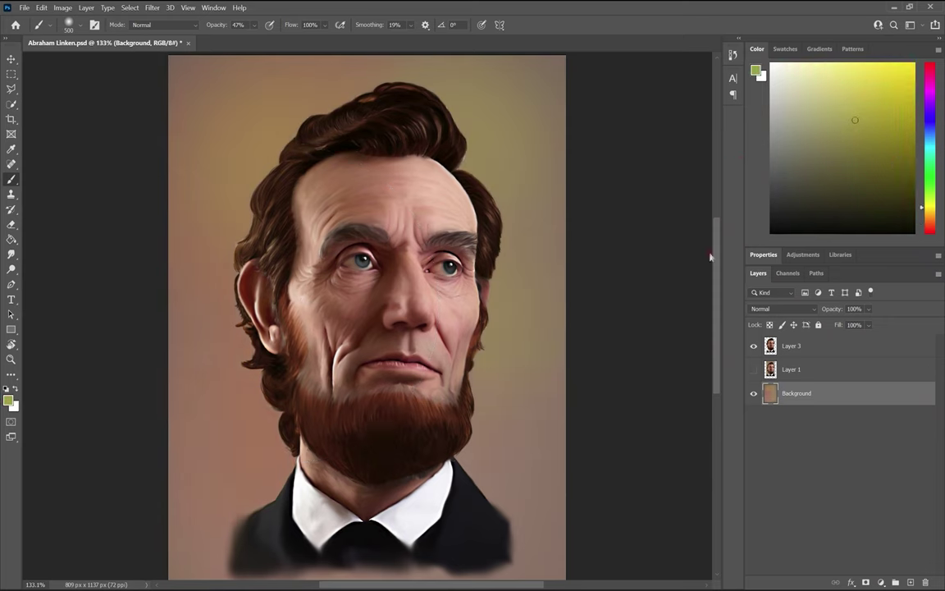
pyautogui.press('[')
pyautogui.press('[')
pyautogui.press('[')
pyautogui.moveTo(533, 205); pyautogui.dragTo(509, 410)
# Blend magenta and pink tones into the upper background and olive tones into its lower part
pyautogui.scroll(-1, 369, 328)
pyautogui.click(929, 90)
pyautogui.moveTo(205, 123); pyautogui.dragTo(533, 328)
pyautogui.click(929, 74)
pyautogui.moveTo(246, 82); pyautogui.dragTo(533, 205)
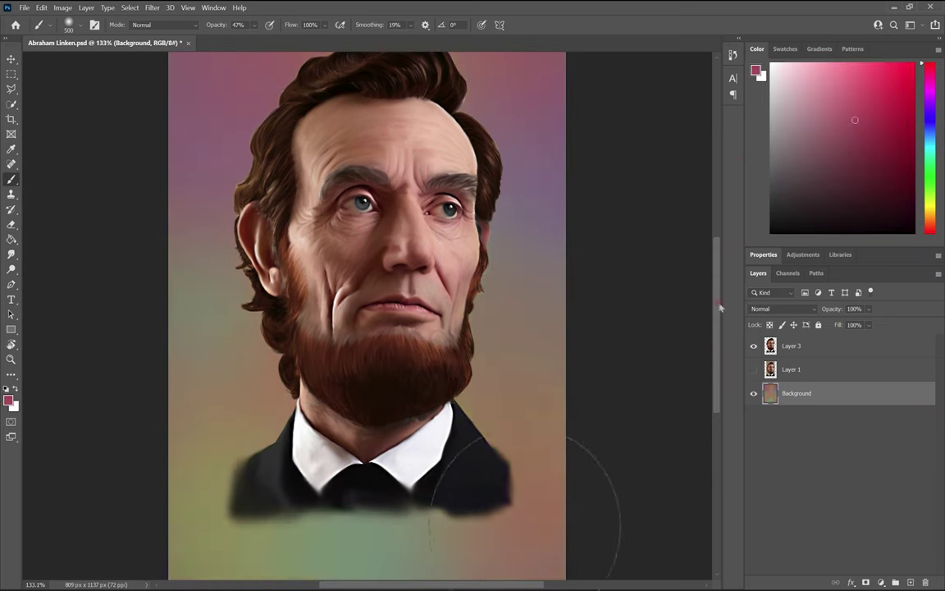
pyautogui.click(929, 206)
pyautogui.click(859, 153)
# Touch up the portrait layer's face with a 20 px brush in sampled skin and near-white tones, and smudge the hair's outer edges
pyautogui.click(792, 345)
pyautogui.press('[')
pyautogui.press('[')
pyautogui.press('[')
pyautogui.press('[')
pyautogui.press('[')
pyautogui.press('[')
pyautogui.press('[')
pyautogui.press('[')
pyautogui.press('[')
pyautogui.press('[')
pyautogui.keyDown('alt'); pyautogui.click(355, 275); pyautogui.keyUp('alt')
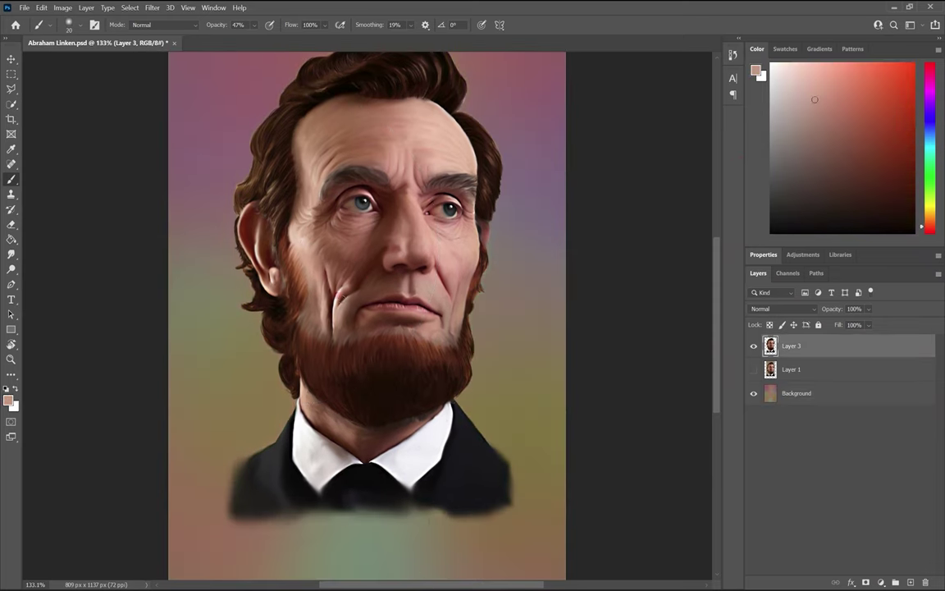
pyautogui.keyDown('alt'); pyautogui.click(374, 224); pyautogui.keyUp('alt')
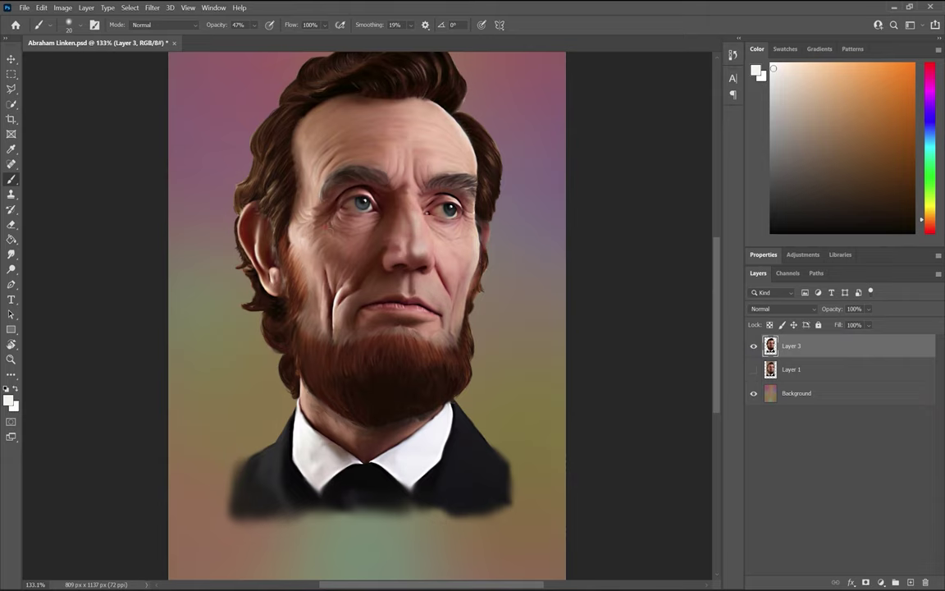
pyautogui.scroll(3, 492, 246)
pyautogui.press('r')
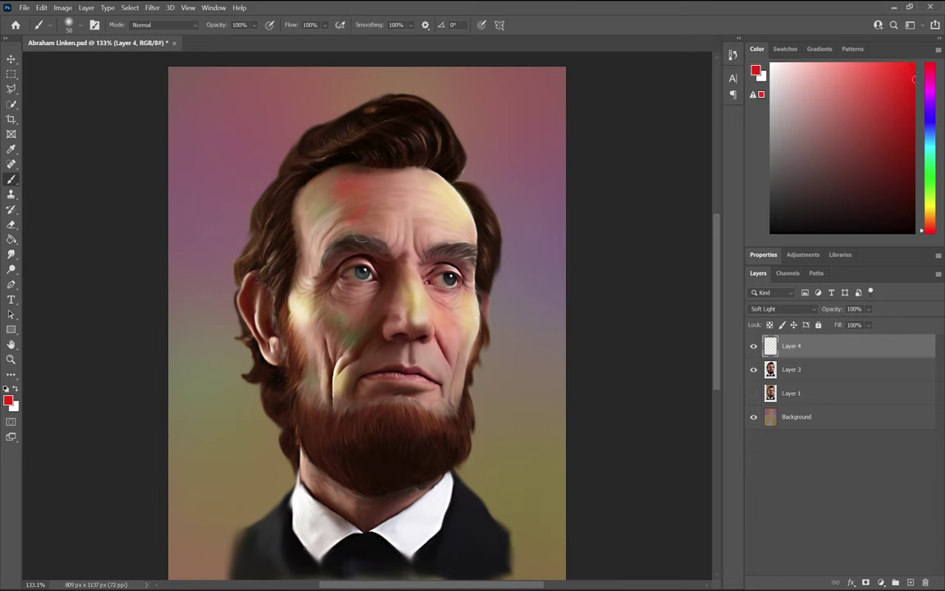
# Paint orange and red tints on the forehead, between the brows, under the left eye and on the lips using the Soft Light layer
pyautogui.click(930, 212)
pyautogui.click(862, 63)
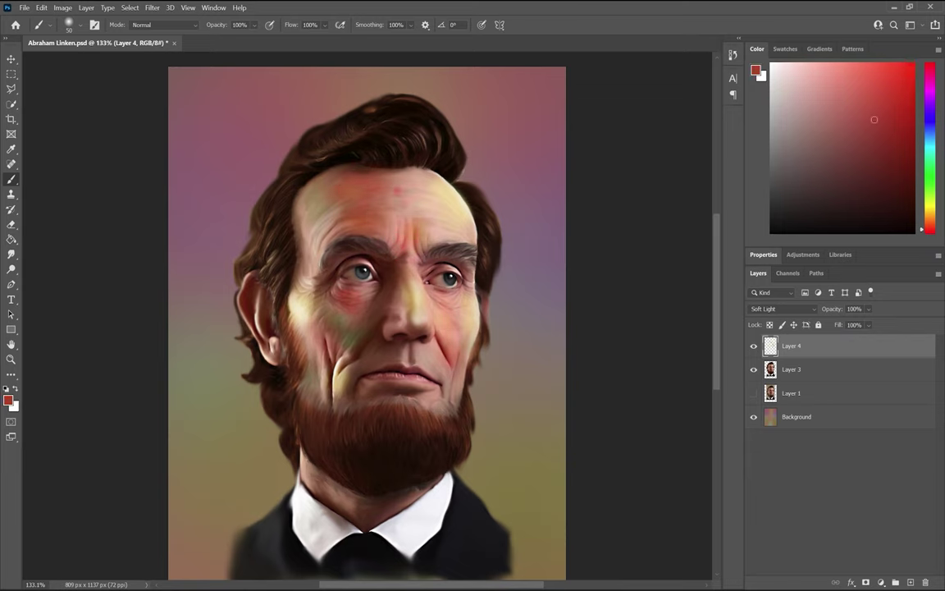
pyautogui.scroll(5, 352, 393)
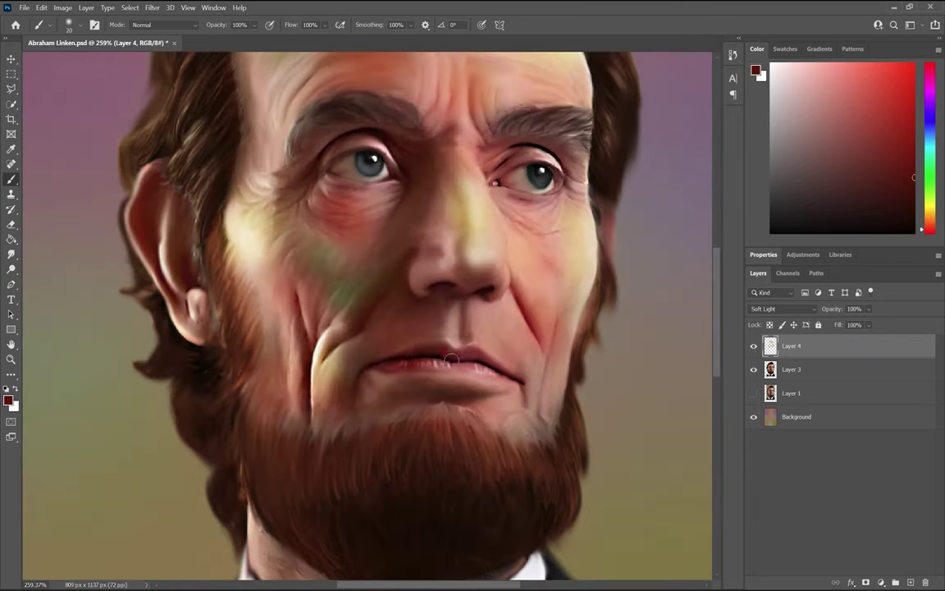
pyautogui.scroll(-3, 450, 358)
# Deepen the eyebrows and beard with dark brown on the Soft Light layer, enlarging the brush to 50 px
pyautogui.keyDown('alt'); pyautogui.click(399, 261); pyautogui.keyUp('alt')
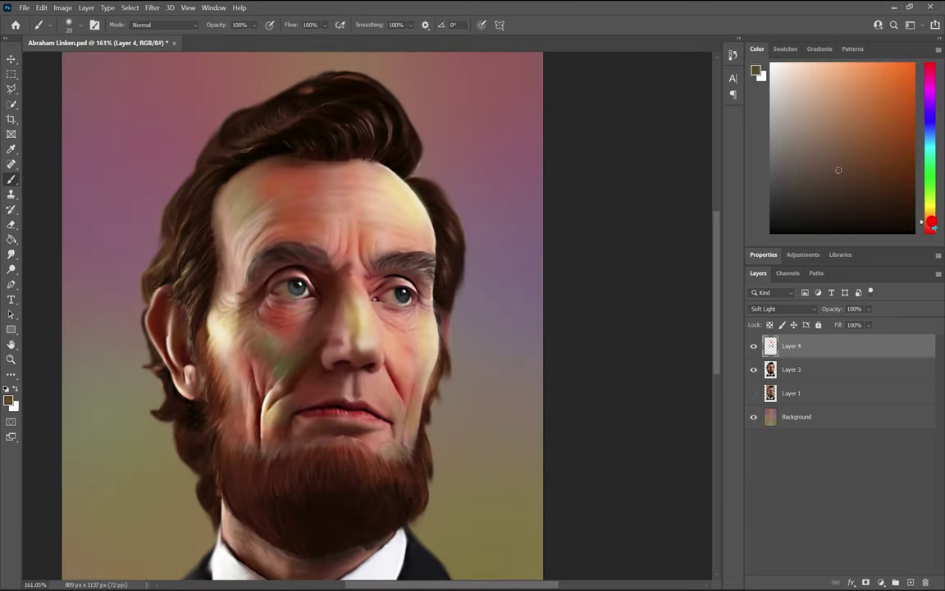
pyautogui.press(']')
pyautogui.press(']')
pyautogui.press(']')
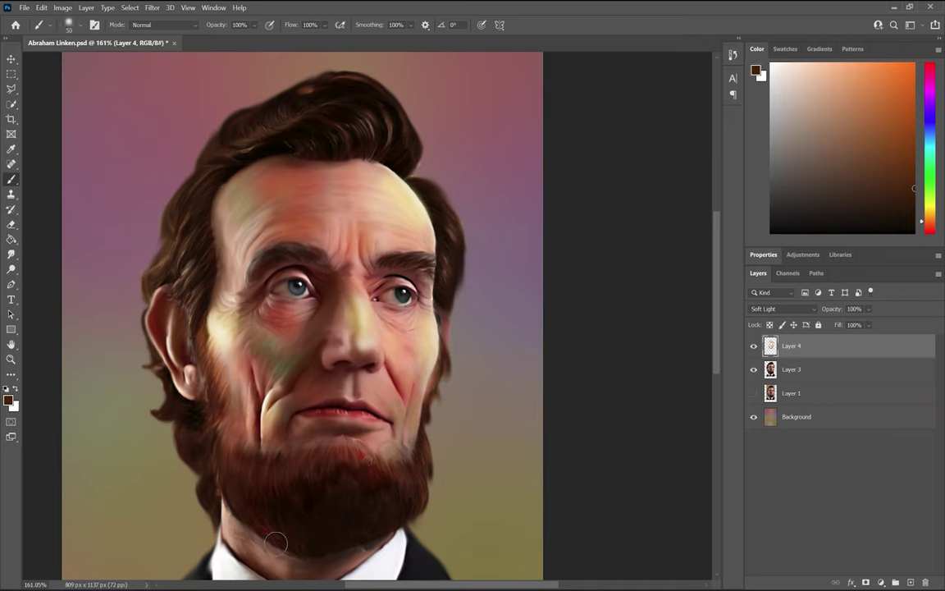